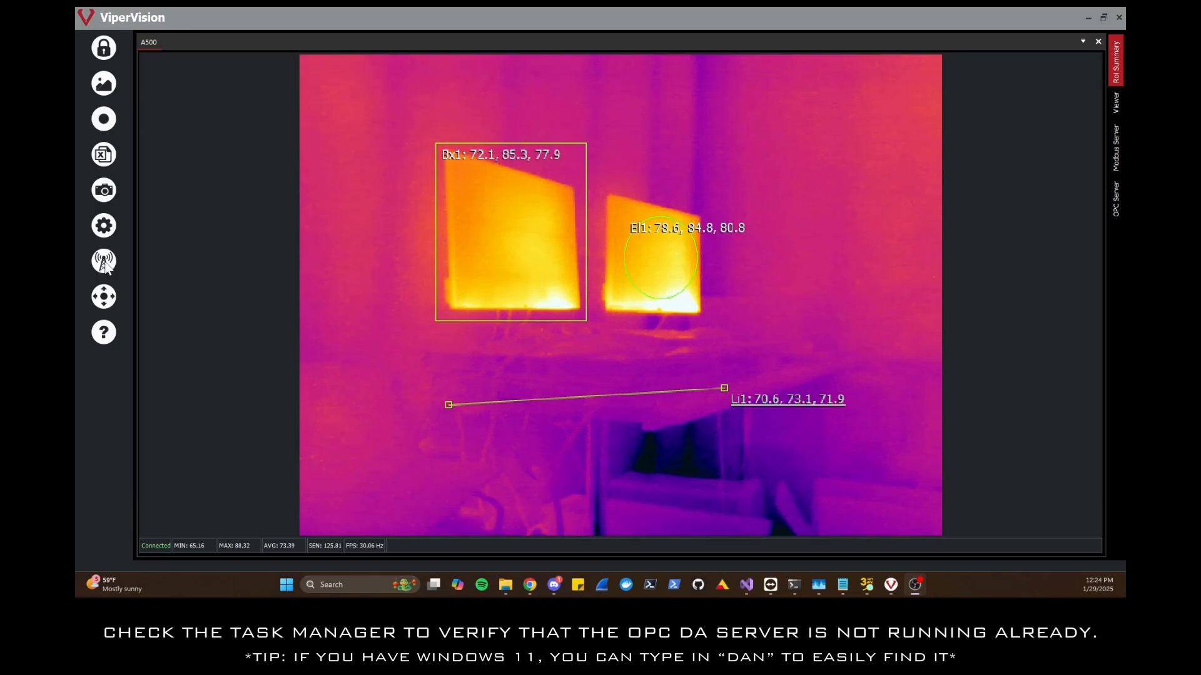
- In Task Manager, filter the processes by "Dan" to check whether the OPC DA server is running, and minimize the window
click(813, 586)
click(596, 167)
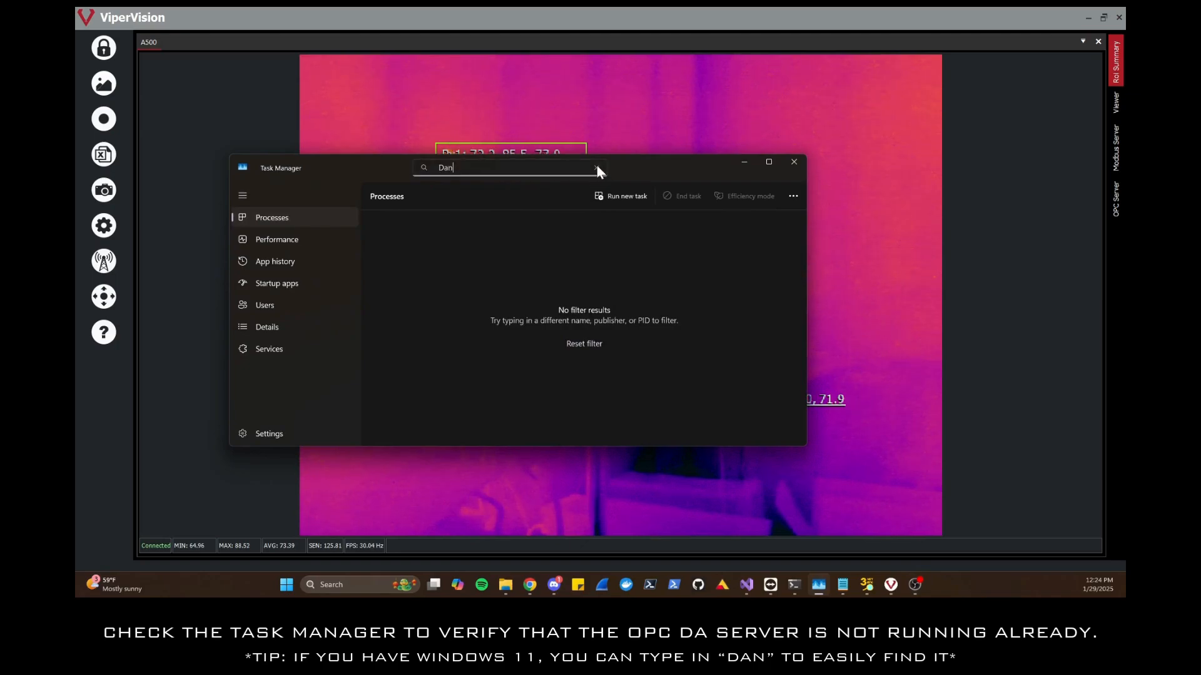
click(597, 168)
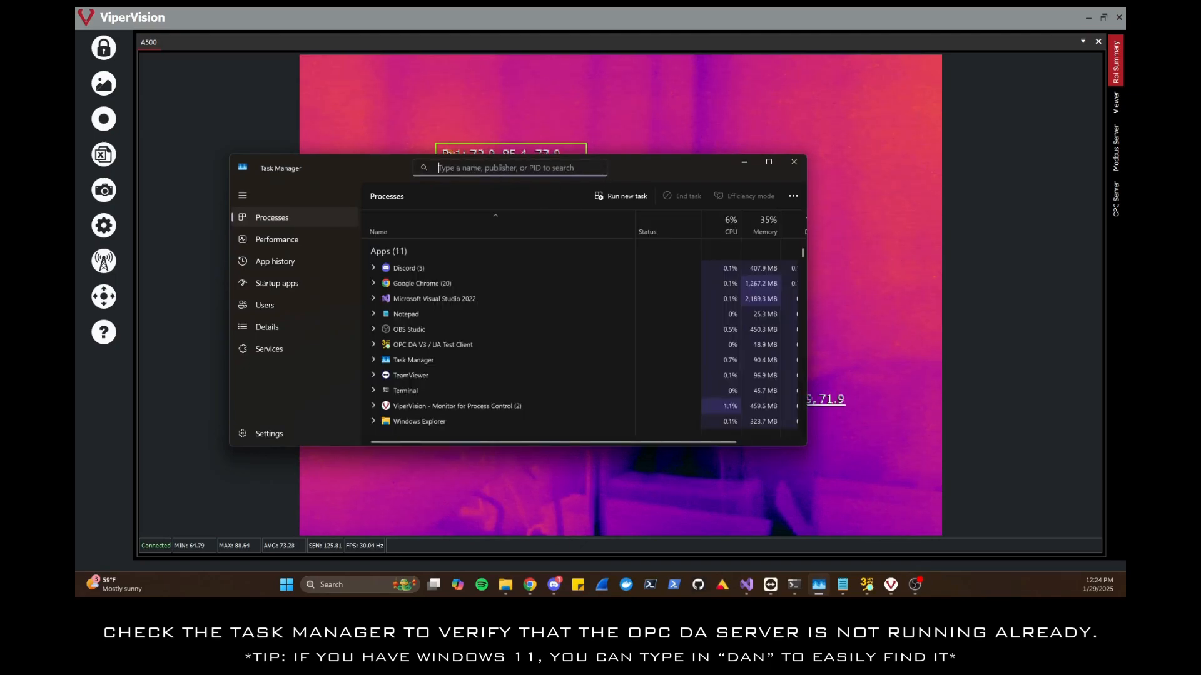
text(Dan)
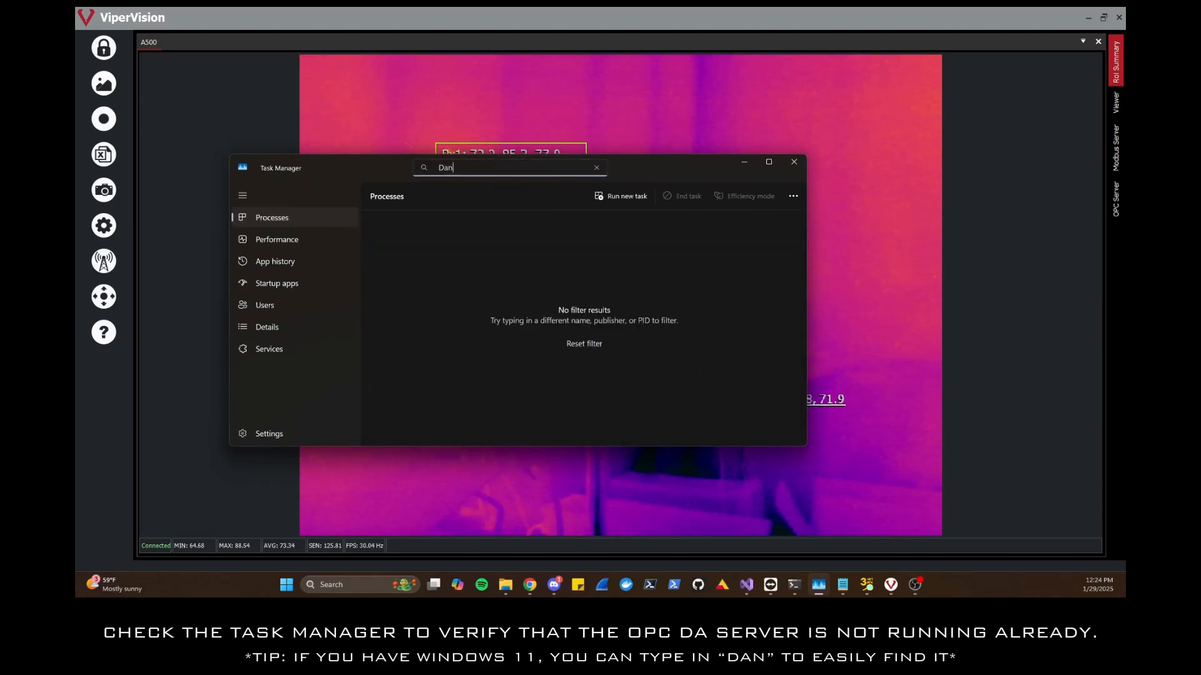
click(744, 169)
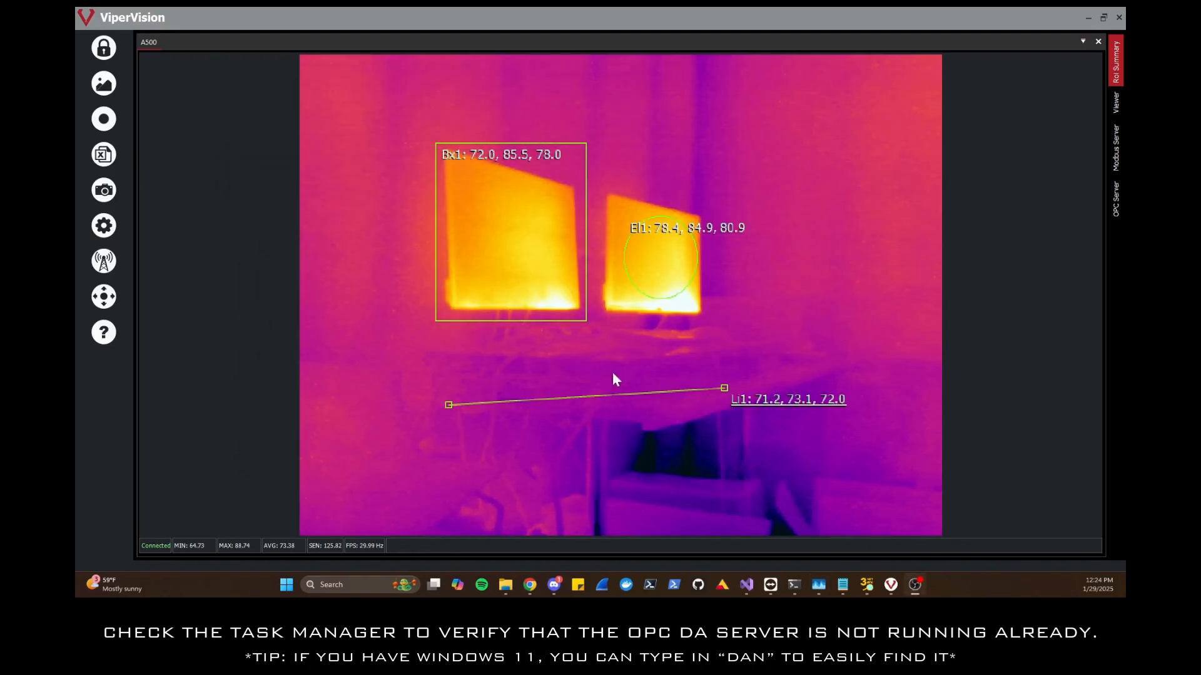
- In File Explorer, browse to C:\Program Files\Viper Imaging\ViperVision\opc_da and run DANSrvNet4.exe
click(505, 584)
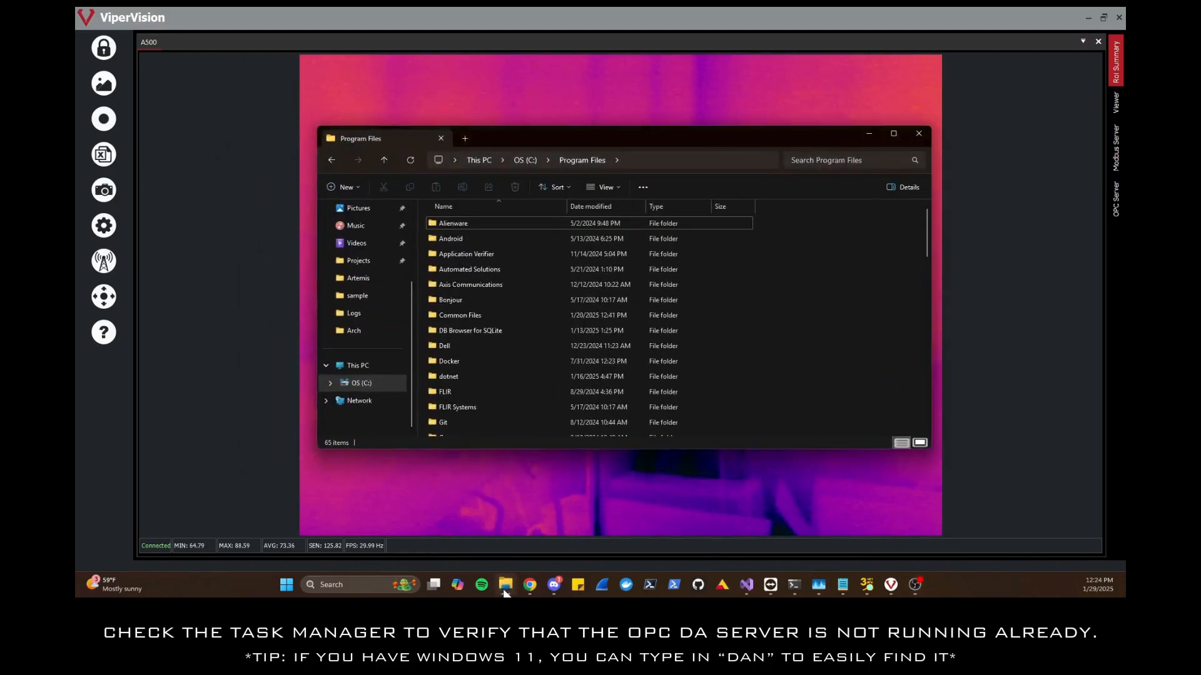
click(345, 385)
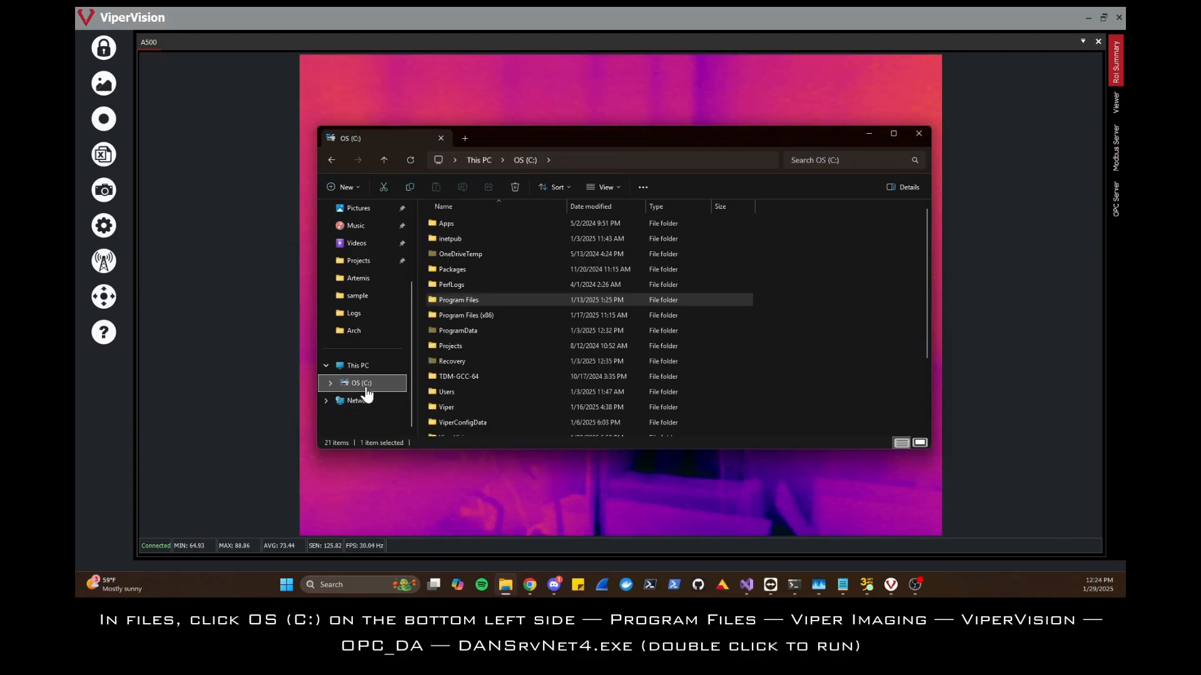
double_click(467, 299)
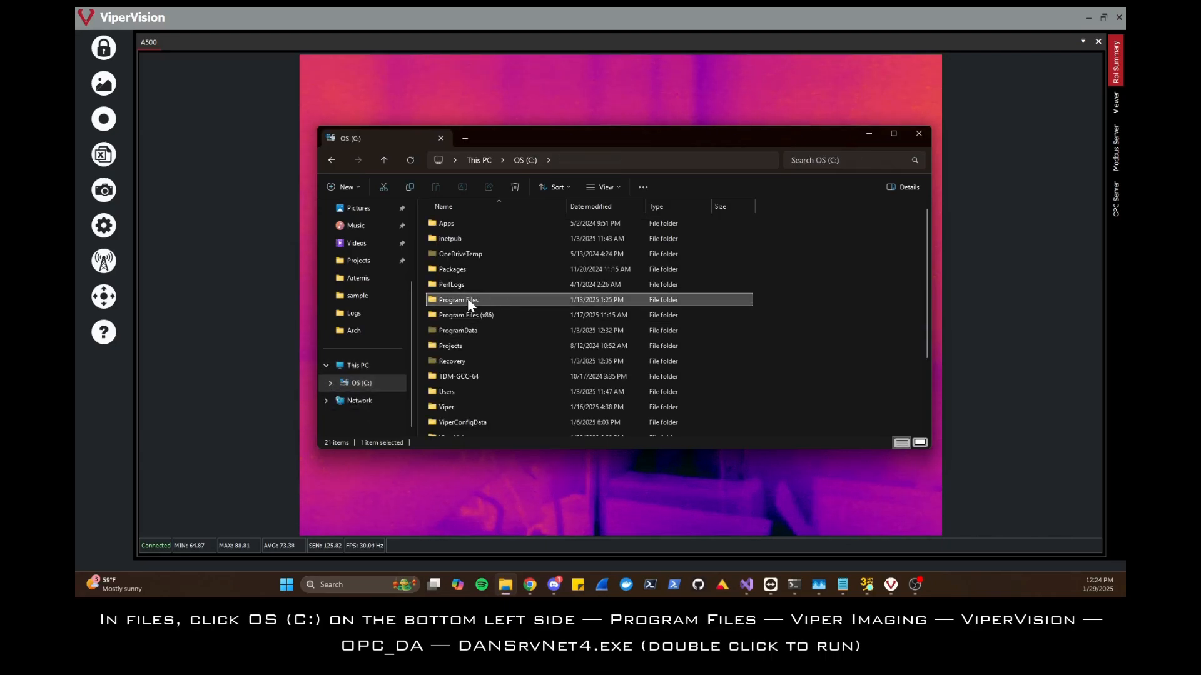
scroll(506, 366, down, 7)
key(v)
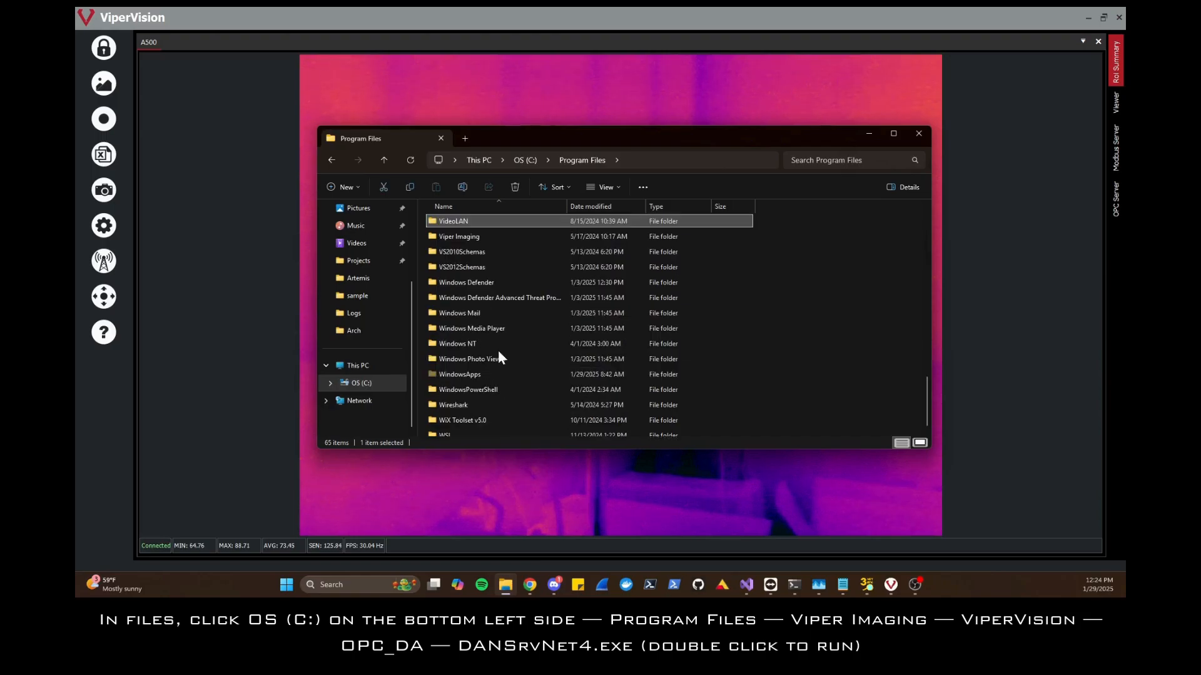
double_click(462, 236)
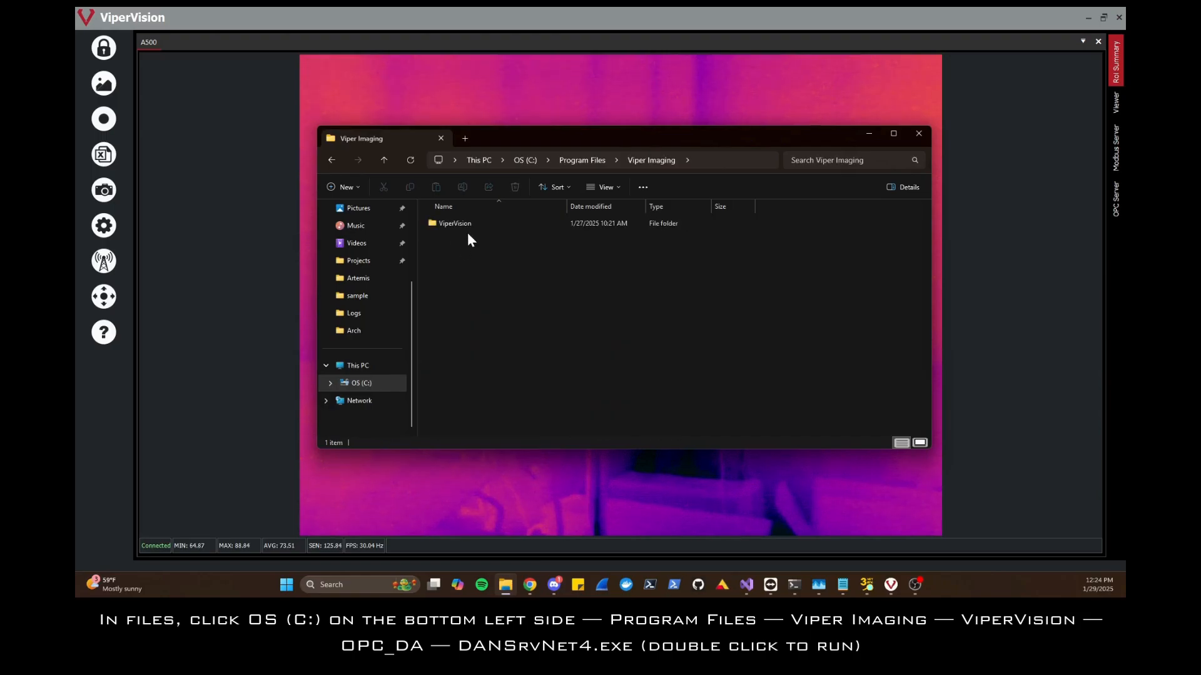
double_click(450, 227)
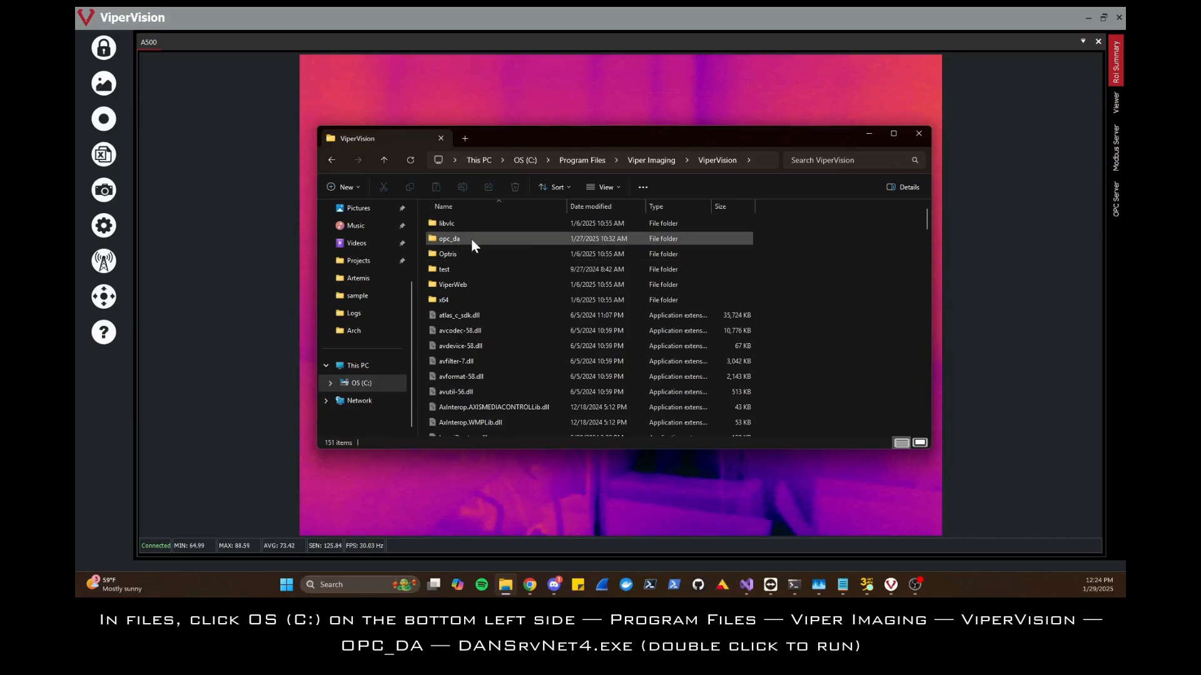
double_click(481, 239)
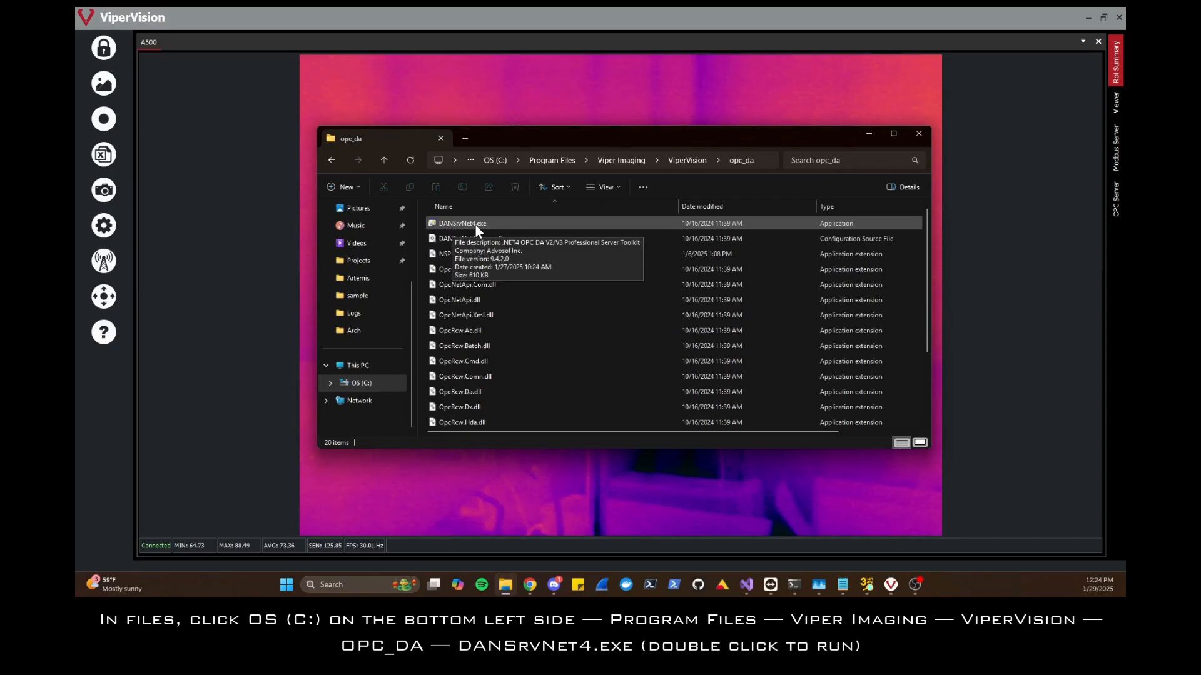
click(462, 224)
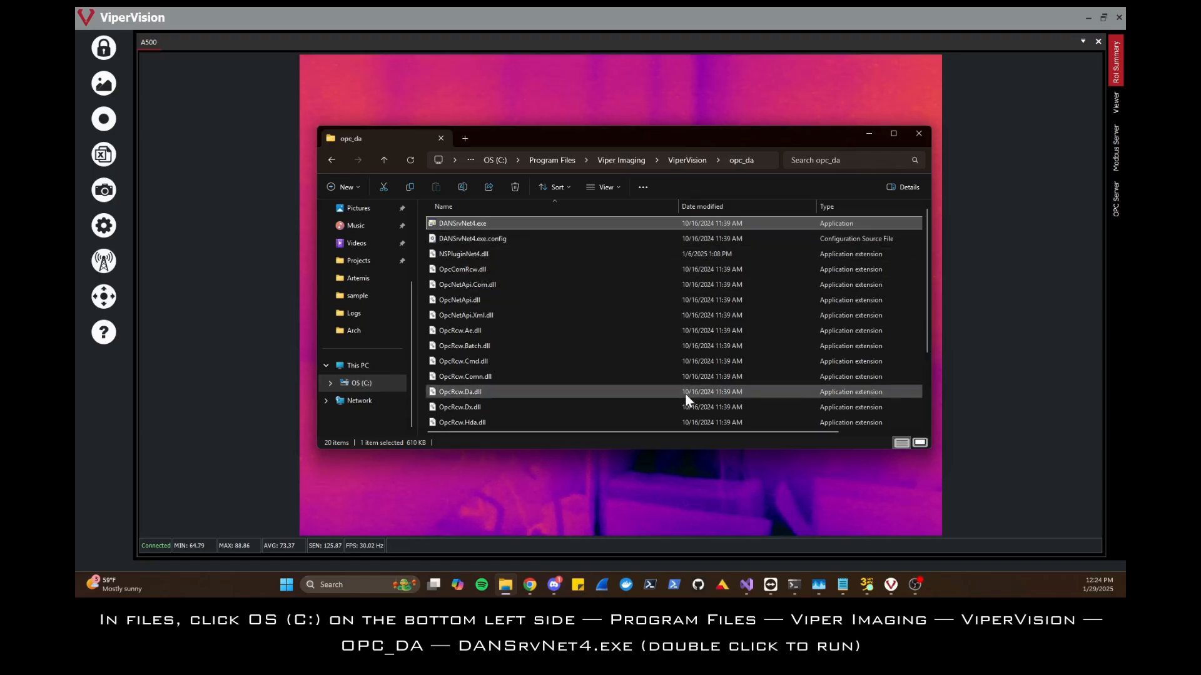
- Switch to Task Manager to check for the OPC DA server process among the "Dan" results, and minimize the window
click(817, 588)
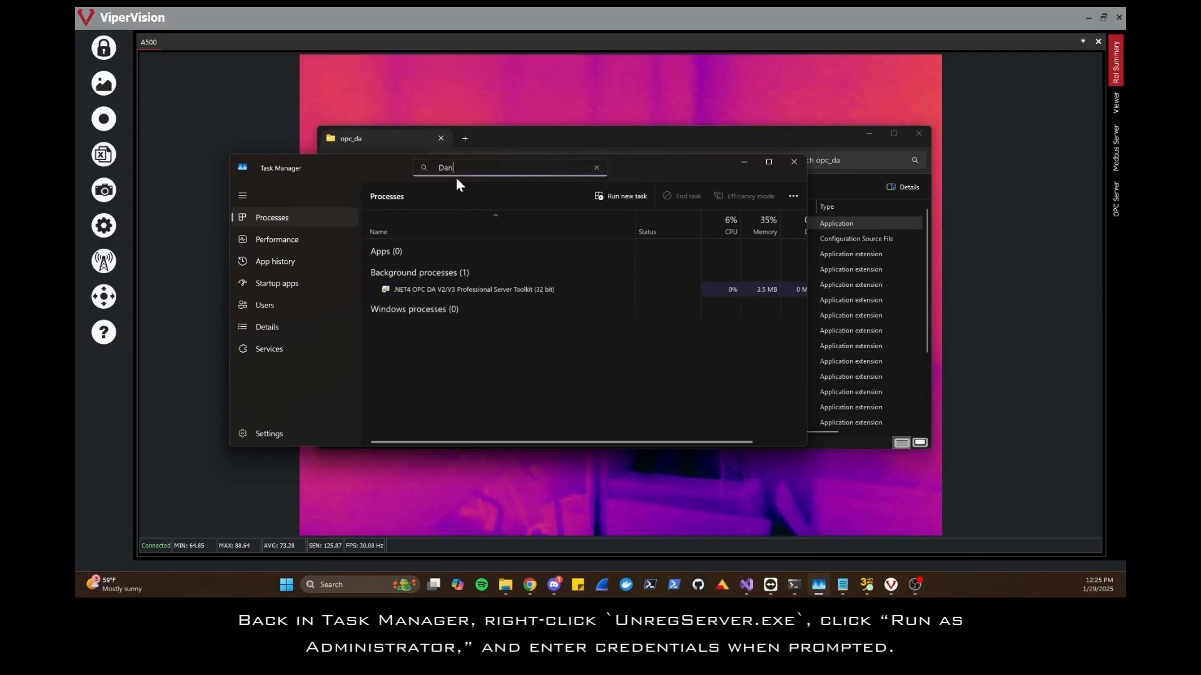
click(427, 290)
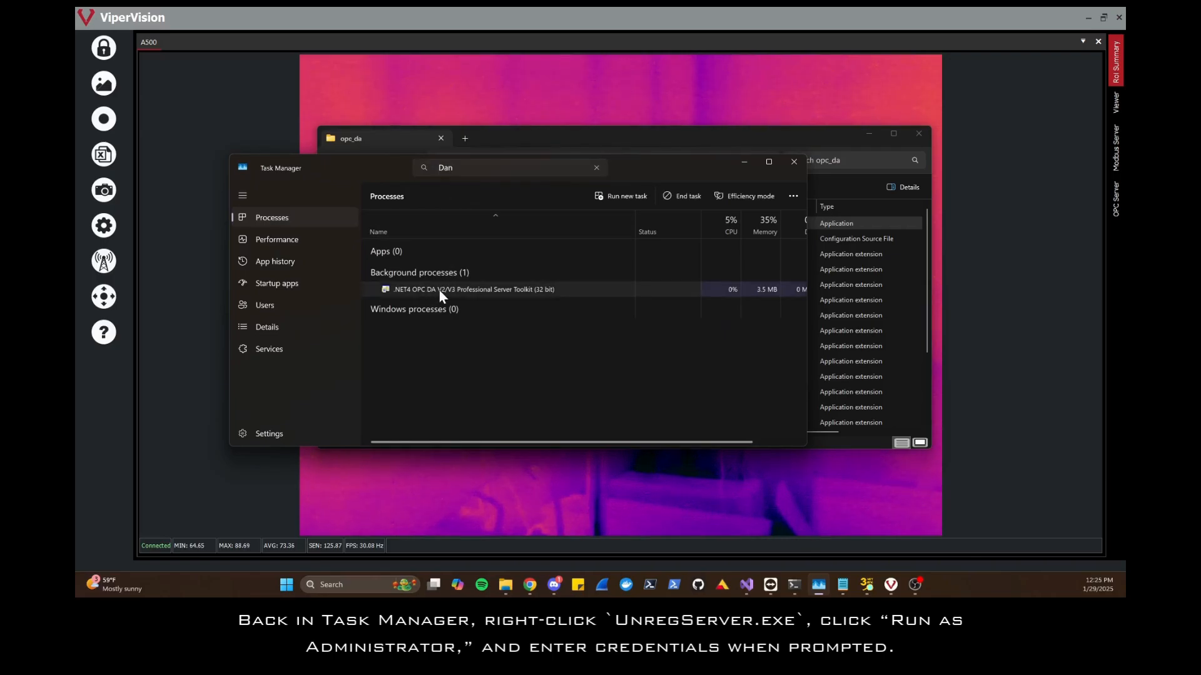
click(742, 162)
- Run UnregServer.exe from the opc_da folder as administrator
scroll(554, 304, down, 2)
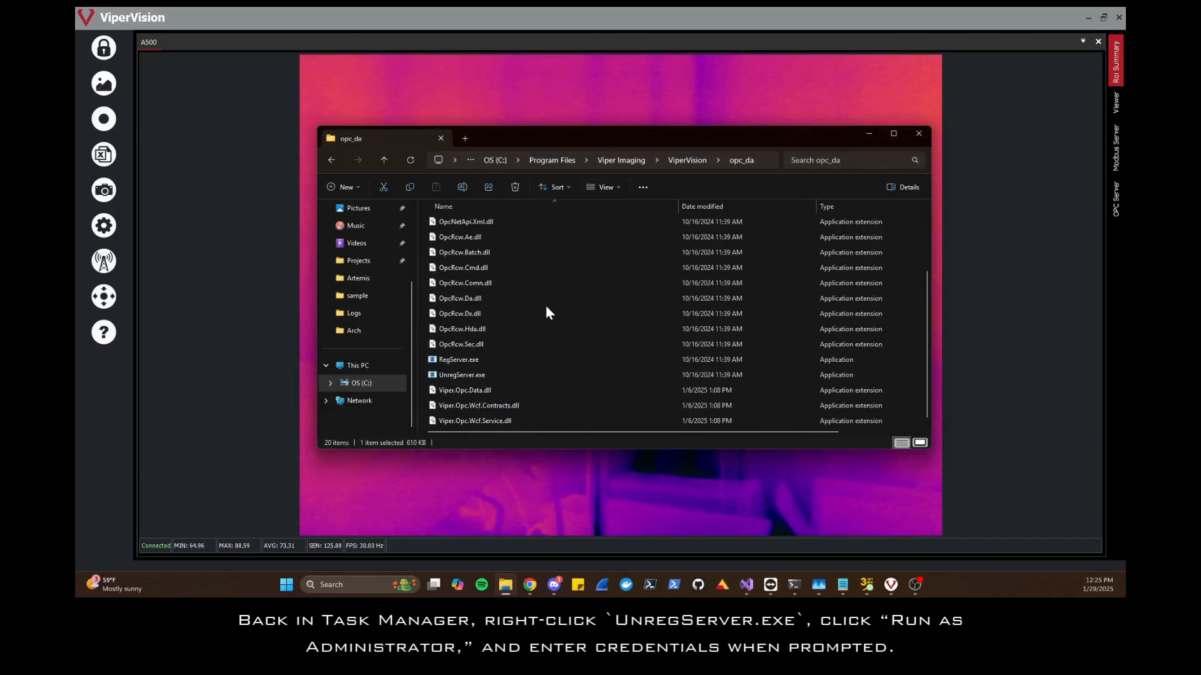
click(461, 375)
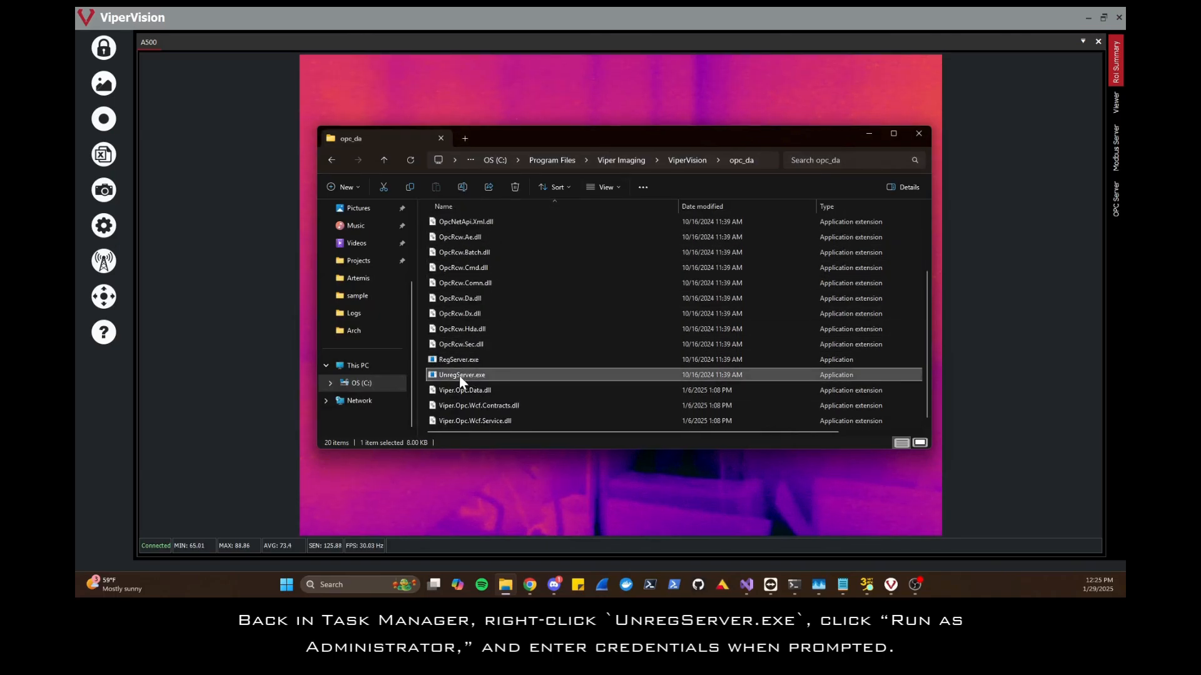
right_click(460, 374)
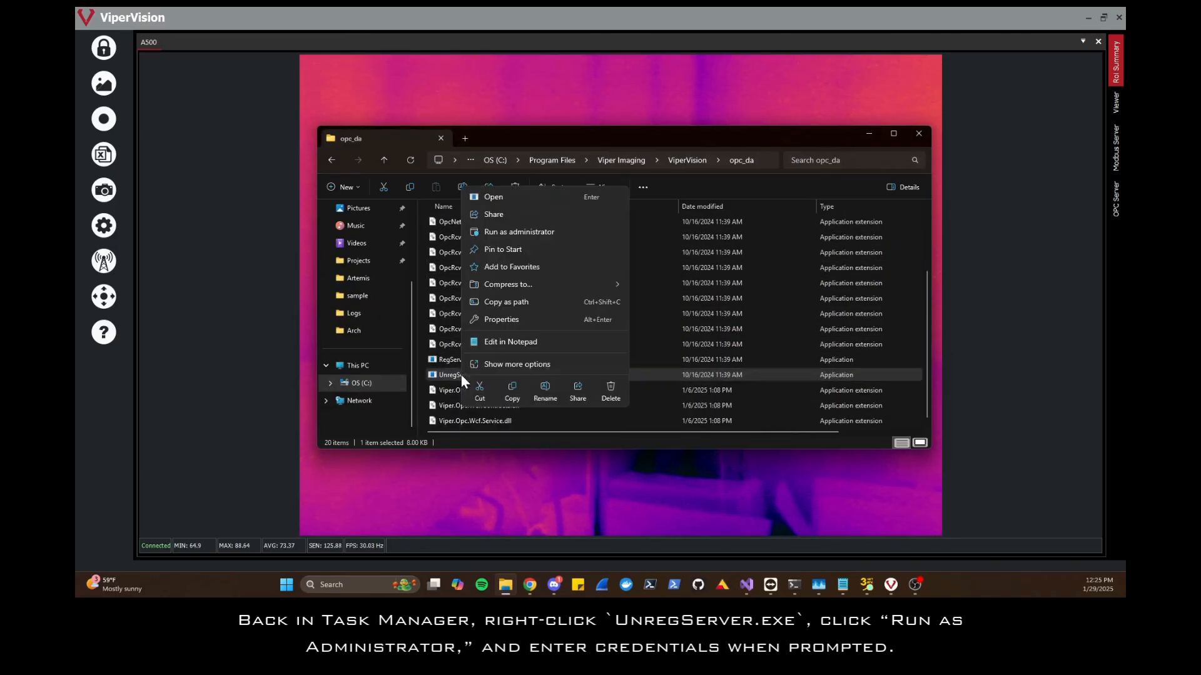
click(501, 230)
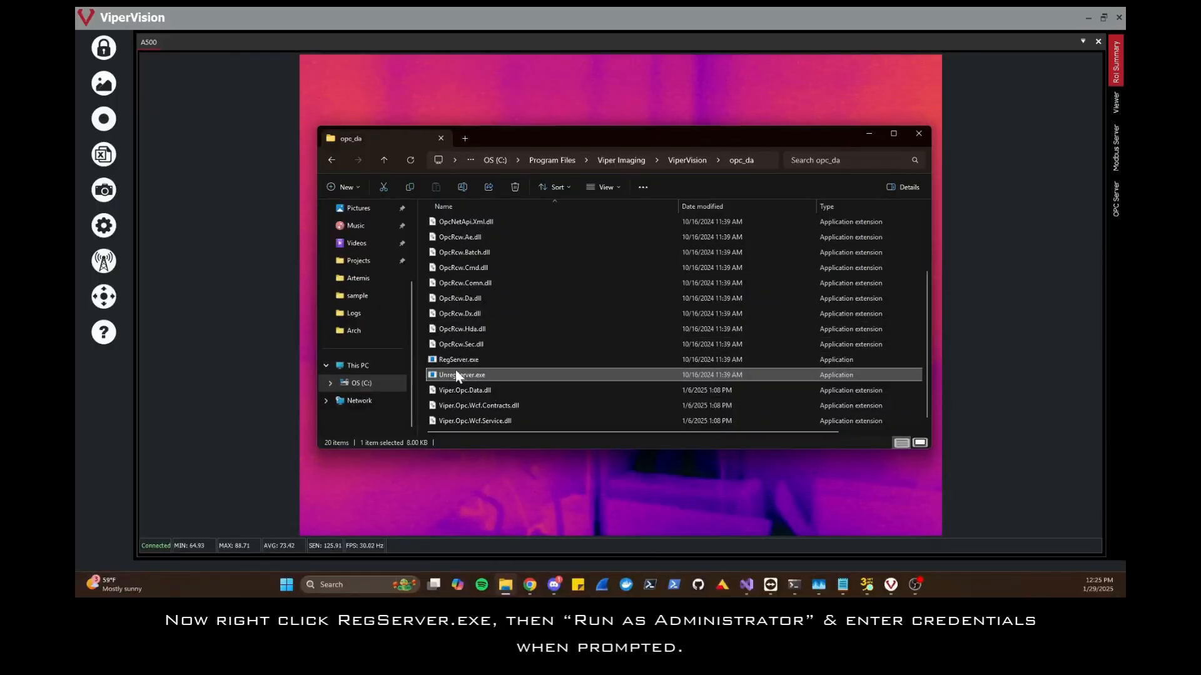
- Run RegServer.exe from the opc_da folder as administrator and minimize File Explorer
right_click(451, 359)
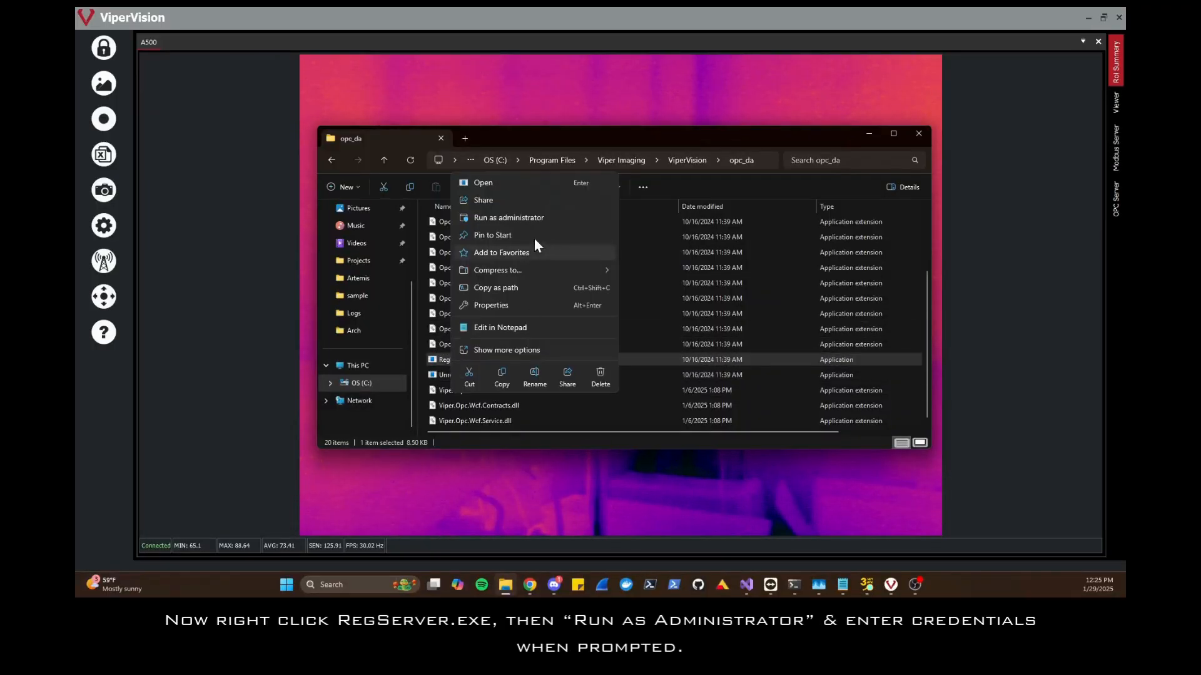
click(494, 217)
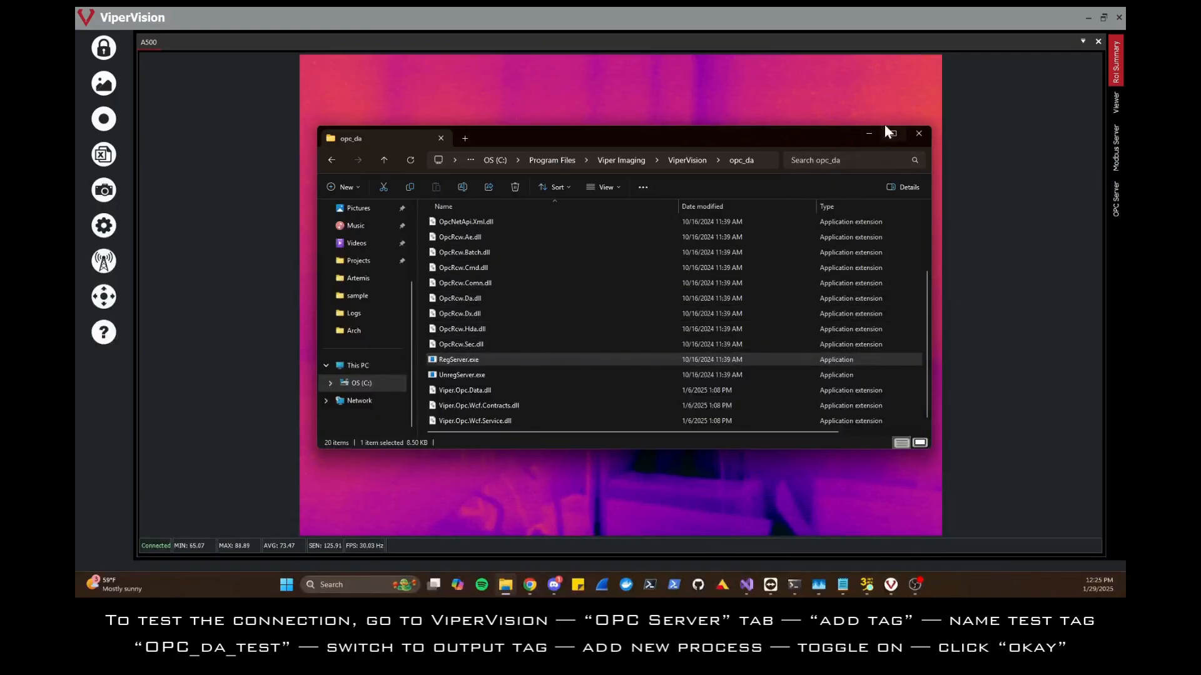
click(868, 134)
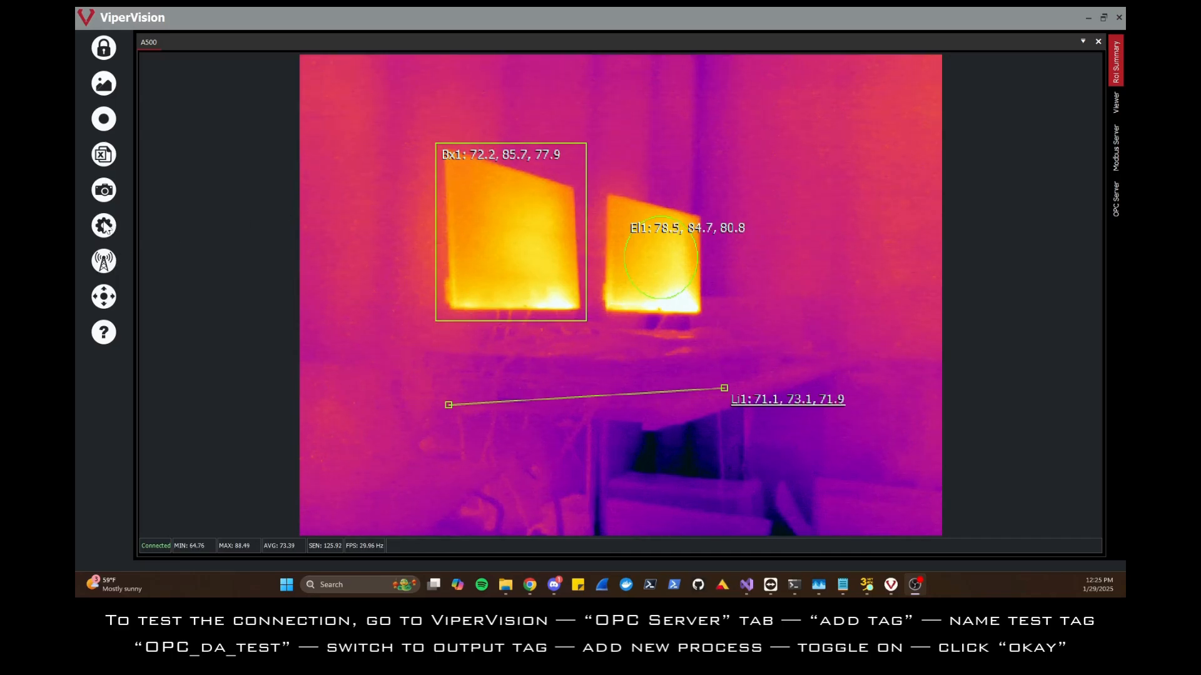
- In ViperVision's OPC server communication settings, add a tag named opc_da_test with the I/O type Output
mouse_move(110, 232)
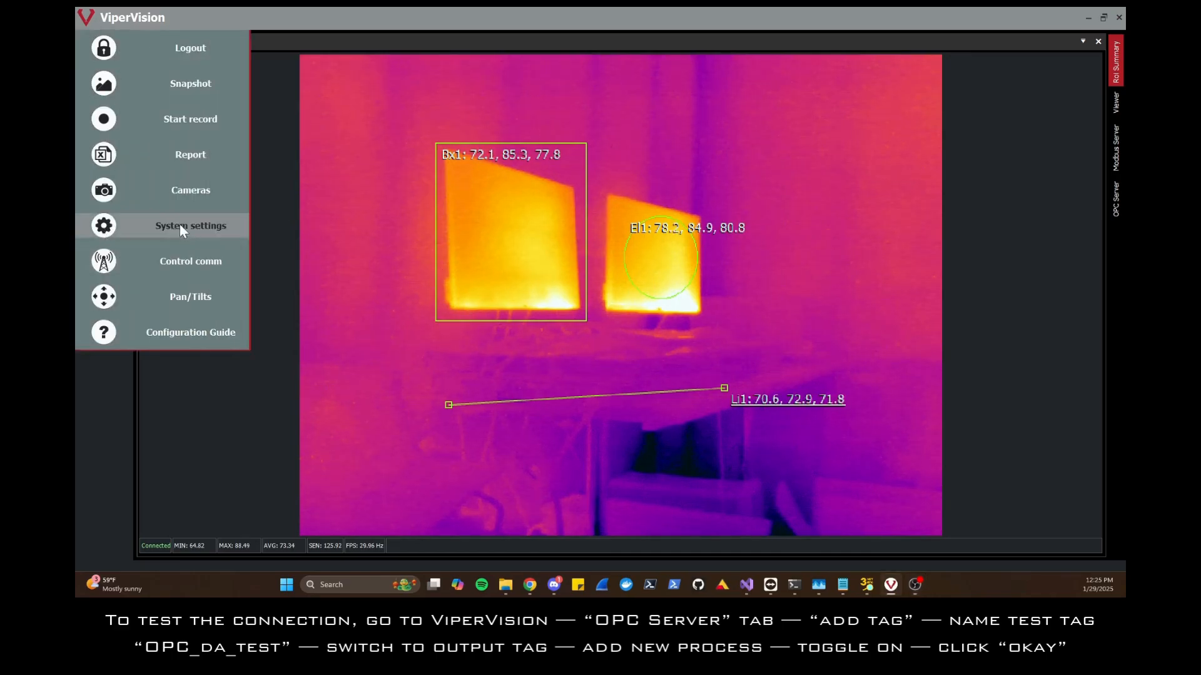
click(167, 261)
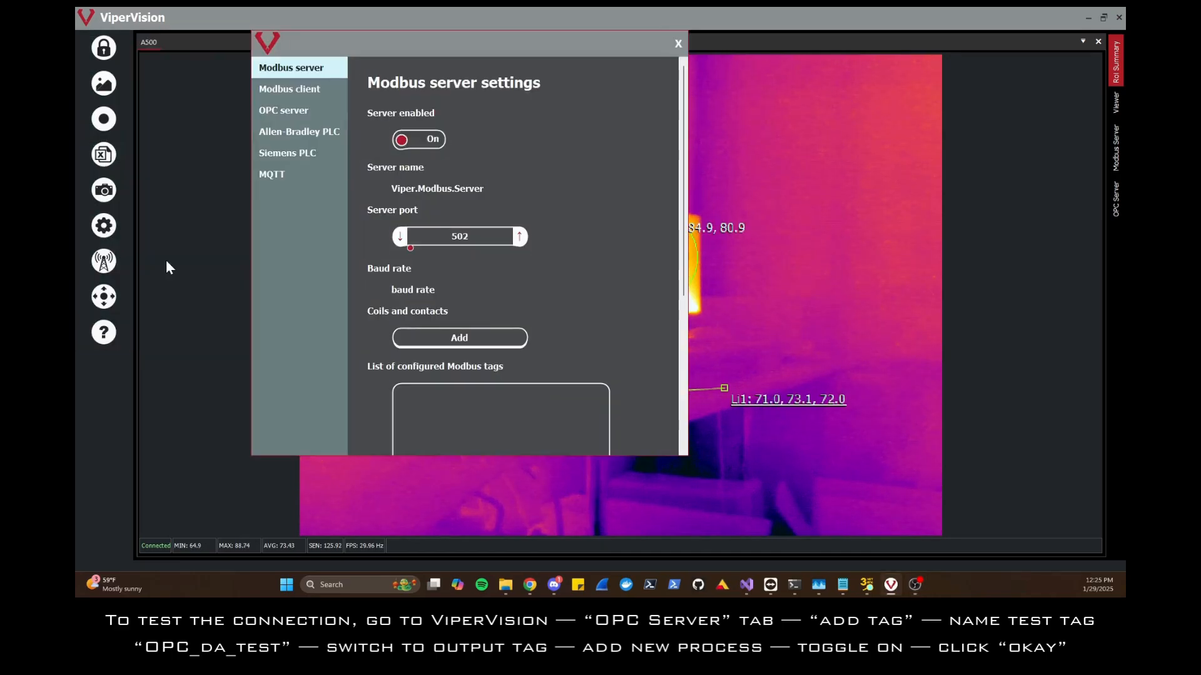
click(280, 113)
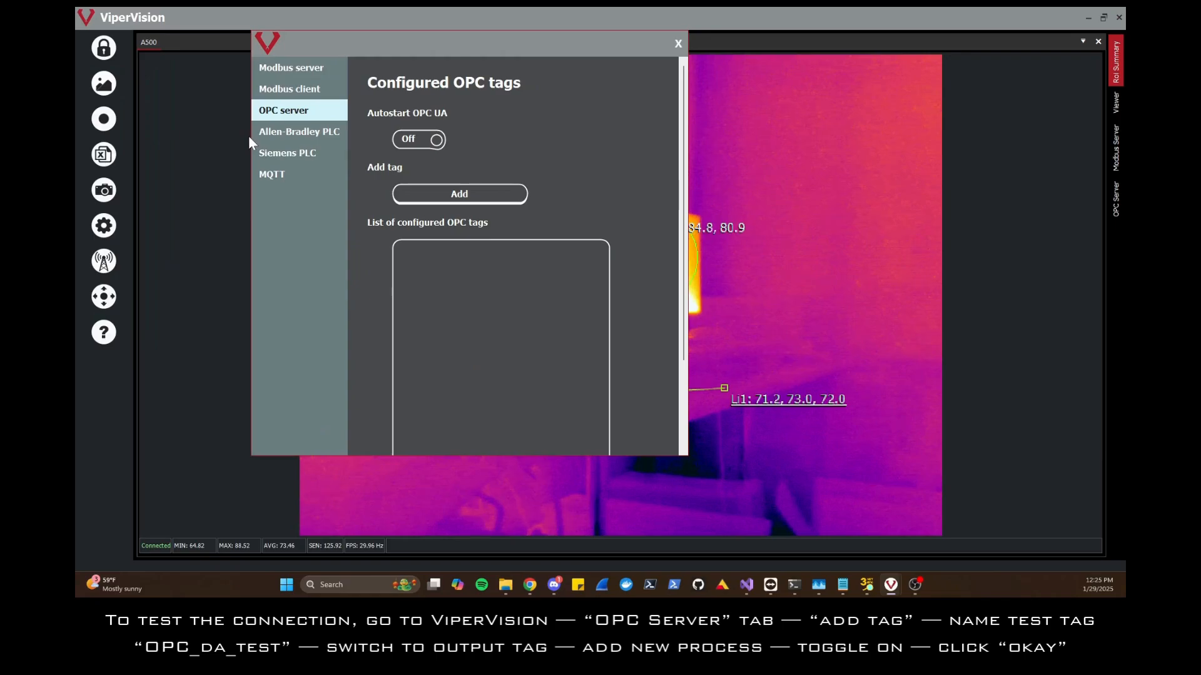
click(414, 197)
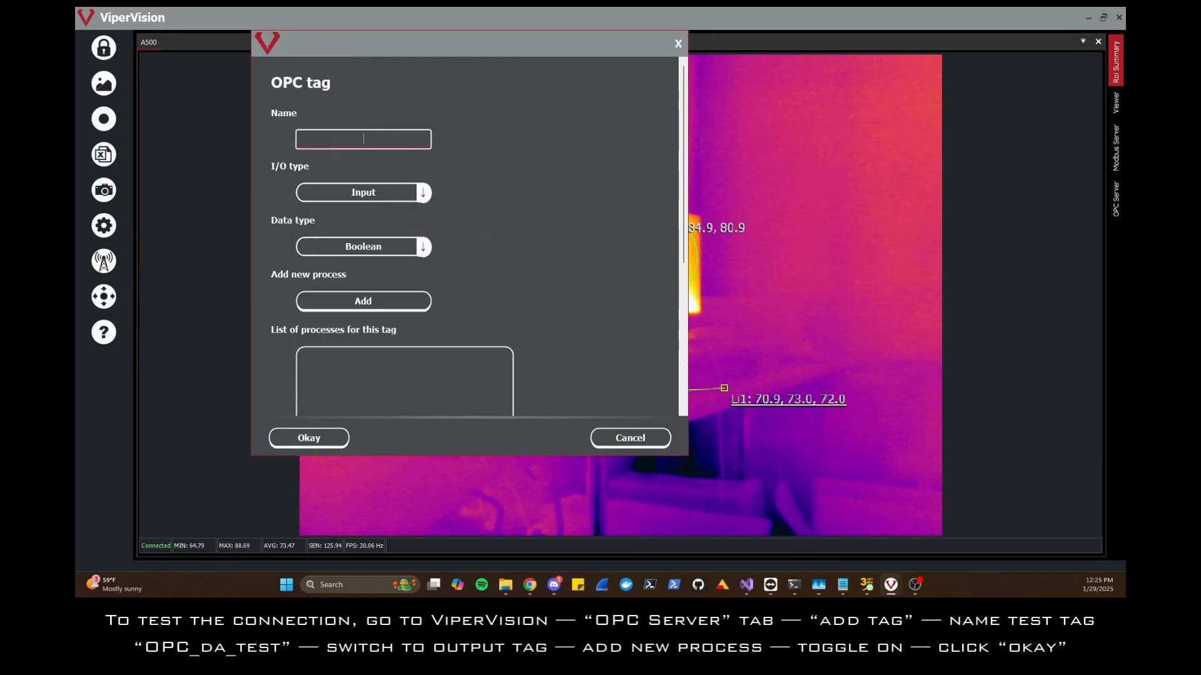
text(opc_da_test)
click(424, 194)
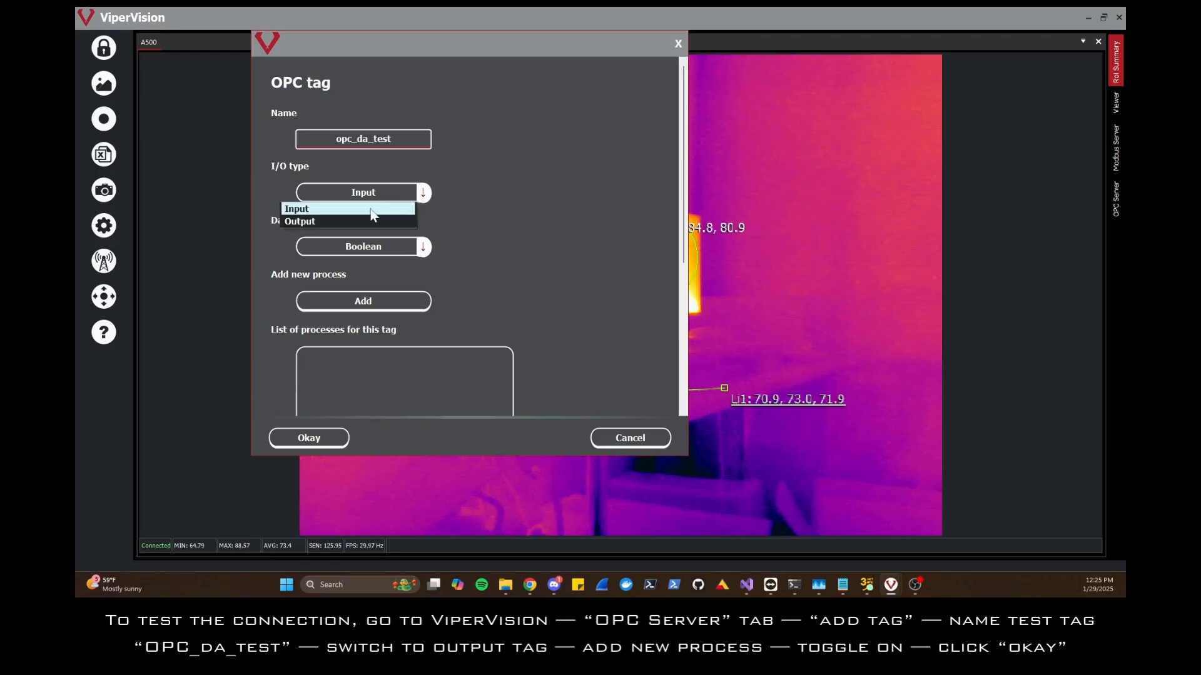
click(338, 221)
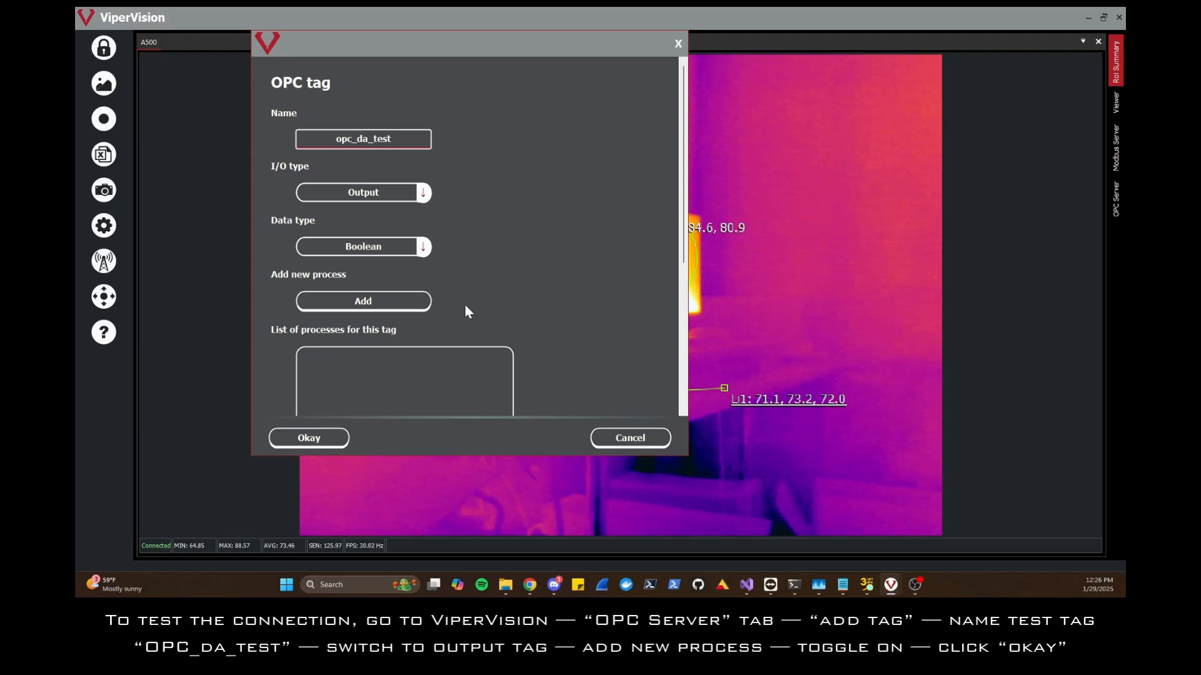
- Add a process dedicating the opc_da_test tag to the software heartbeat, save the tag and close the settings
click(354, 303)
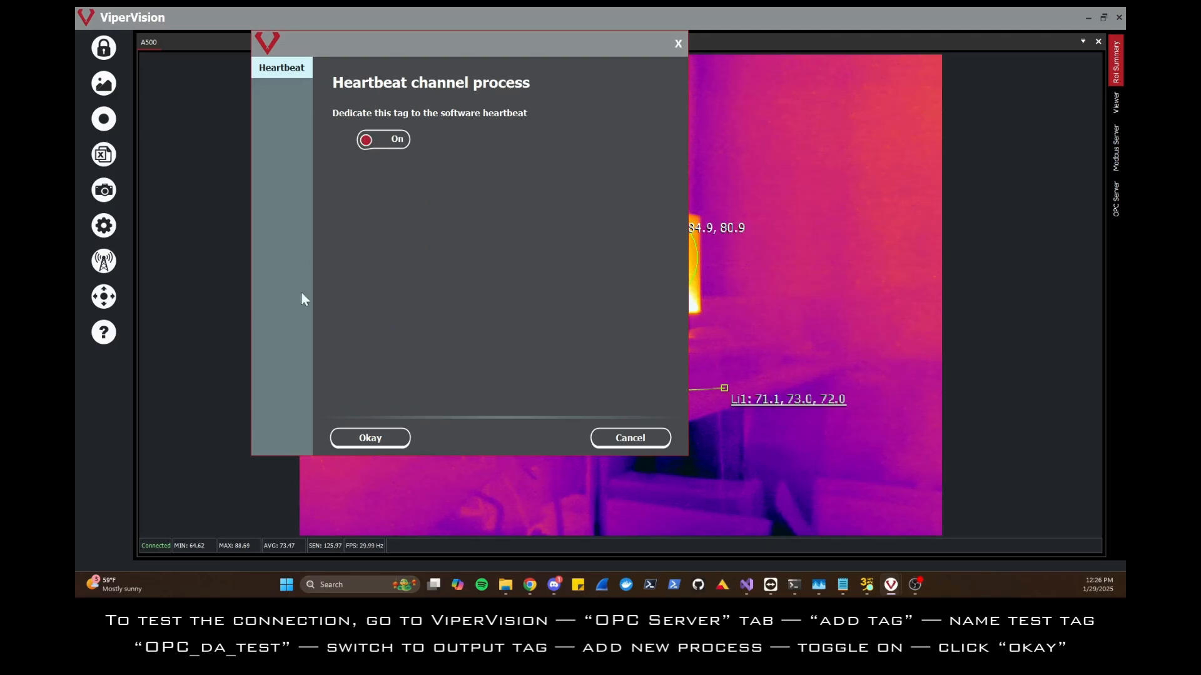
click(369, 439)
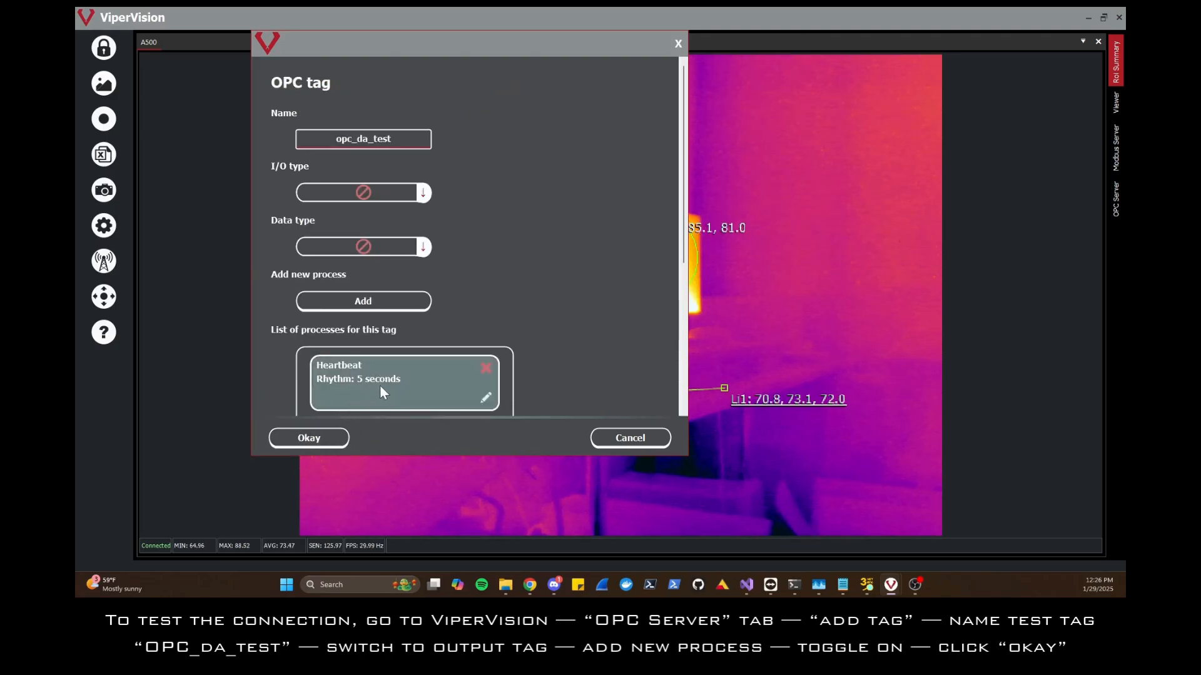
click(308, 439)
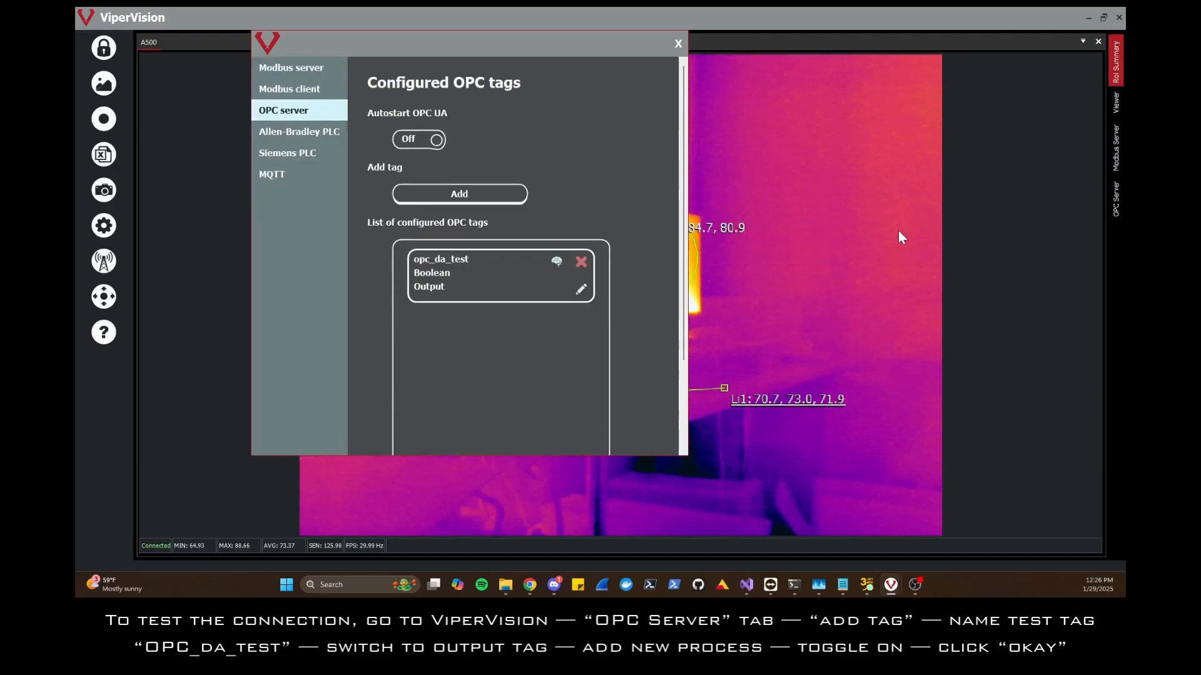
click(677, 43)
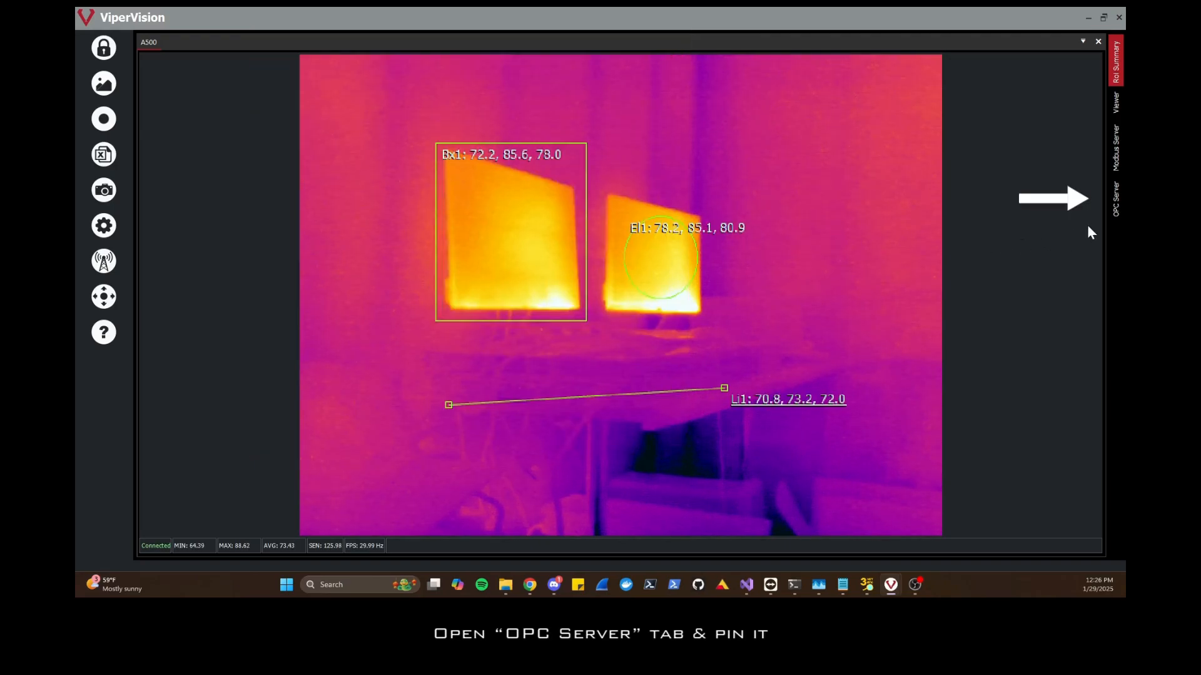
- Open the OPC Server view, pin it beside the camera image and widen it to fit all tag columns
click(1116, 202)
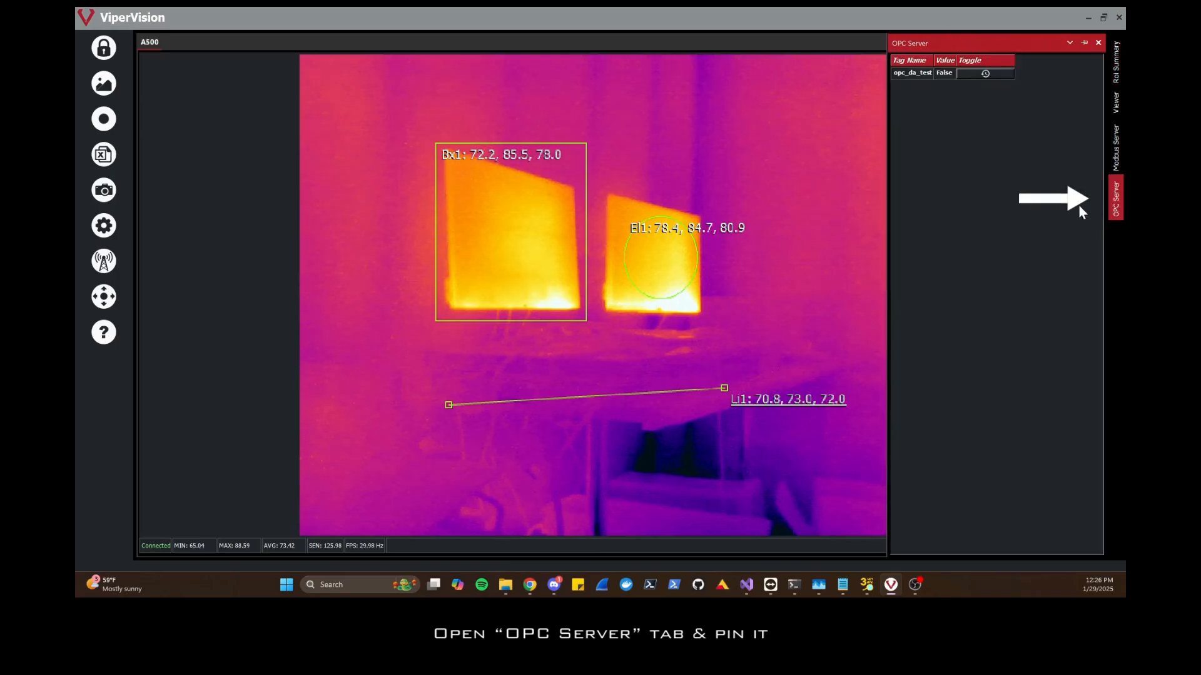
click(1084, 42)
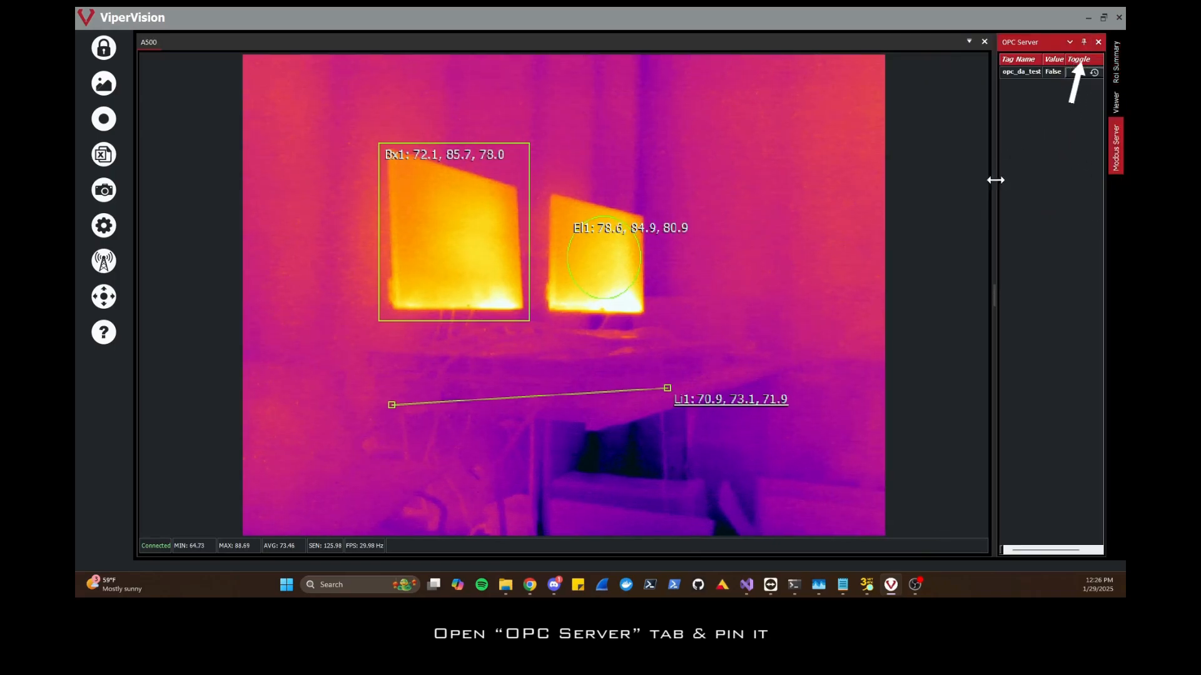
drag(995, 182, 920, 188)
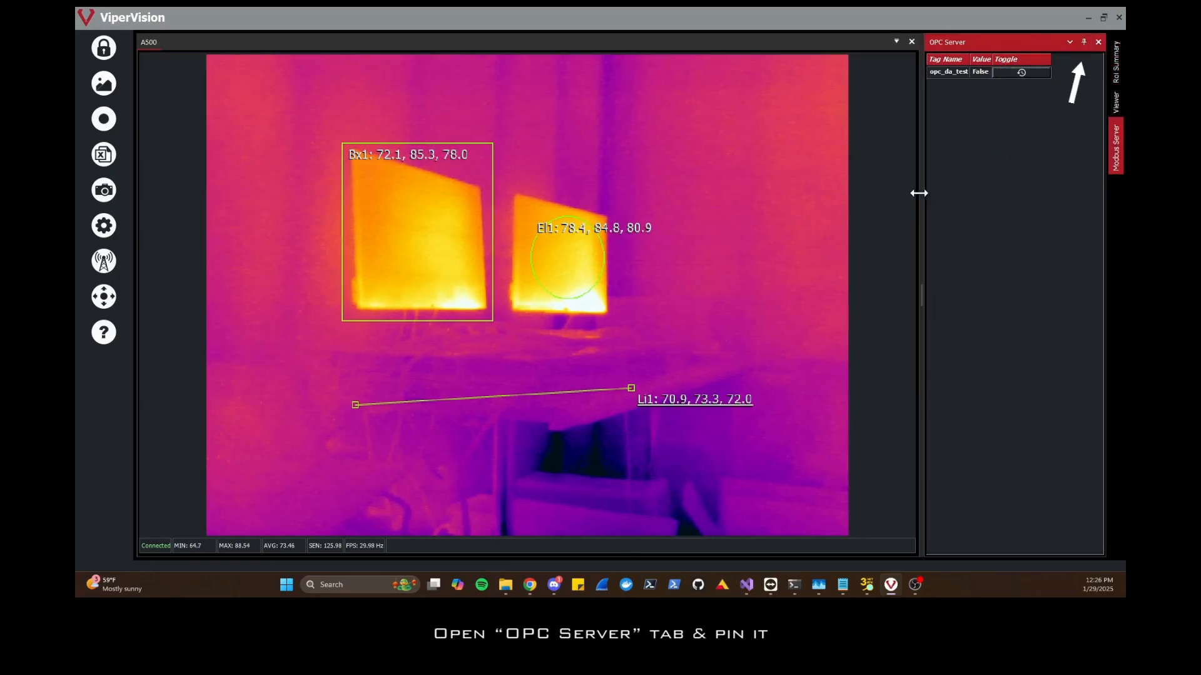
click(980, 76)
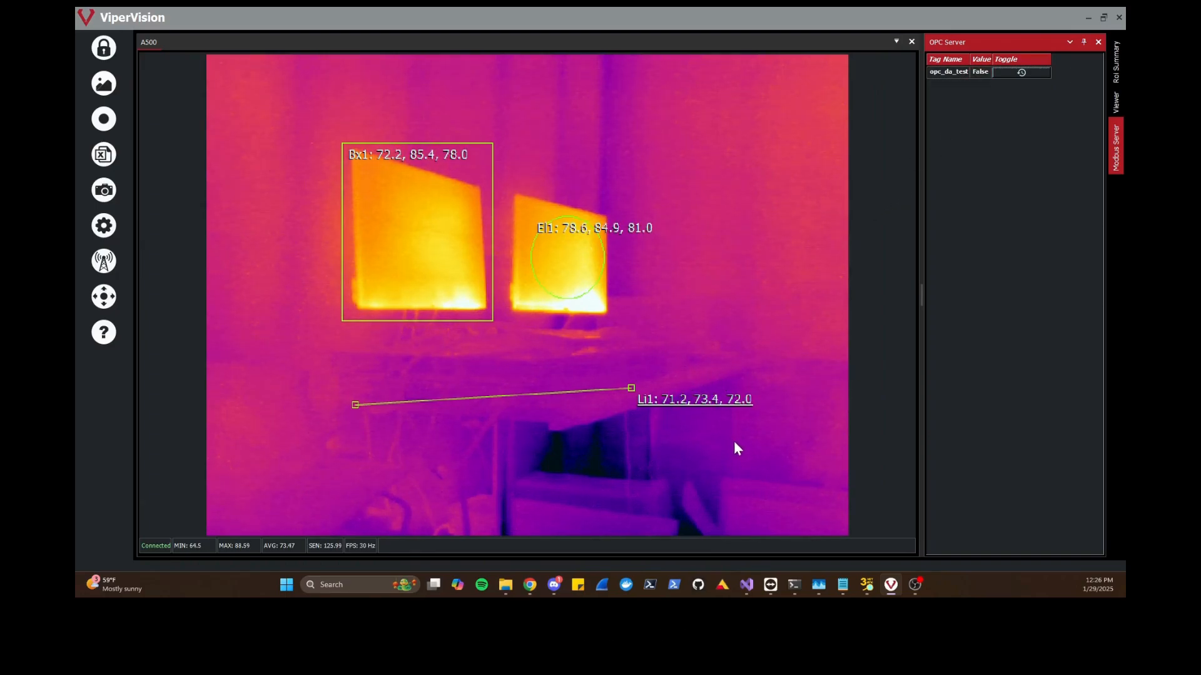
- Switch to the OPC DA test client, browse for servers, connect to ViperImaging.Opc.Server and list its items
mouse_move(867, 589)
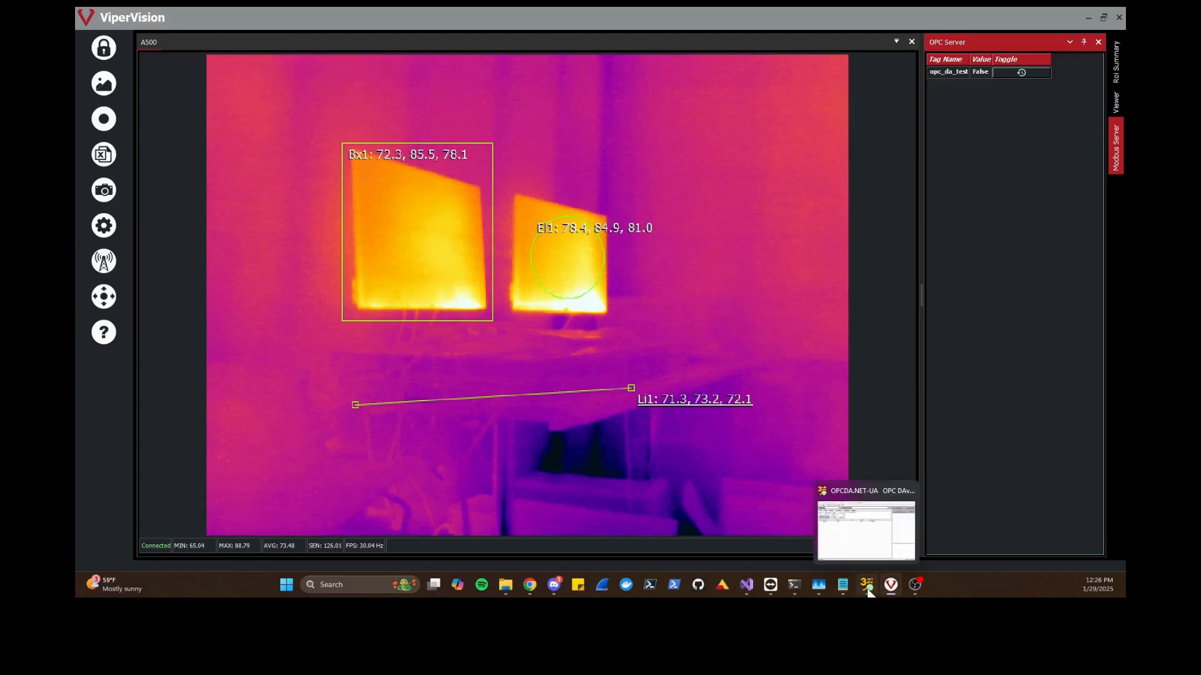
click(868, 589)
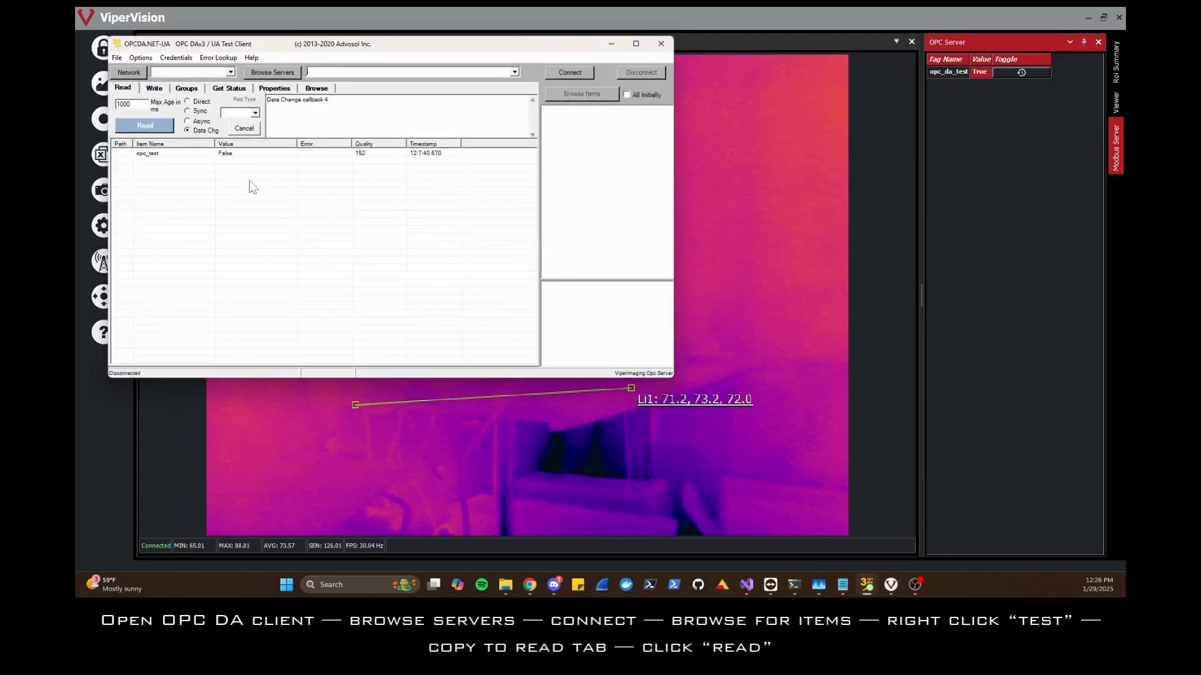
click(269, 73)
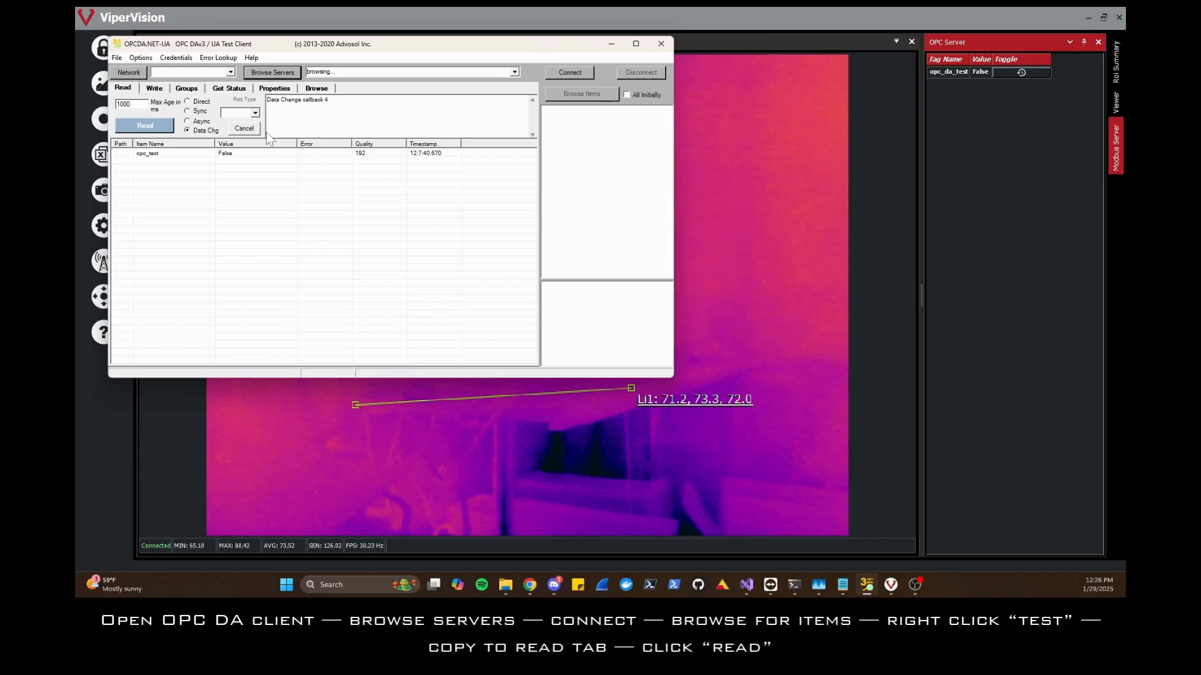
click(323, 71)
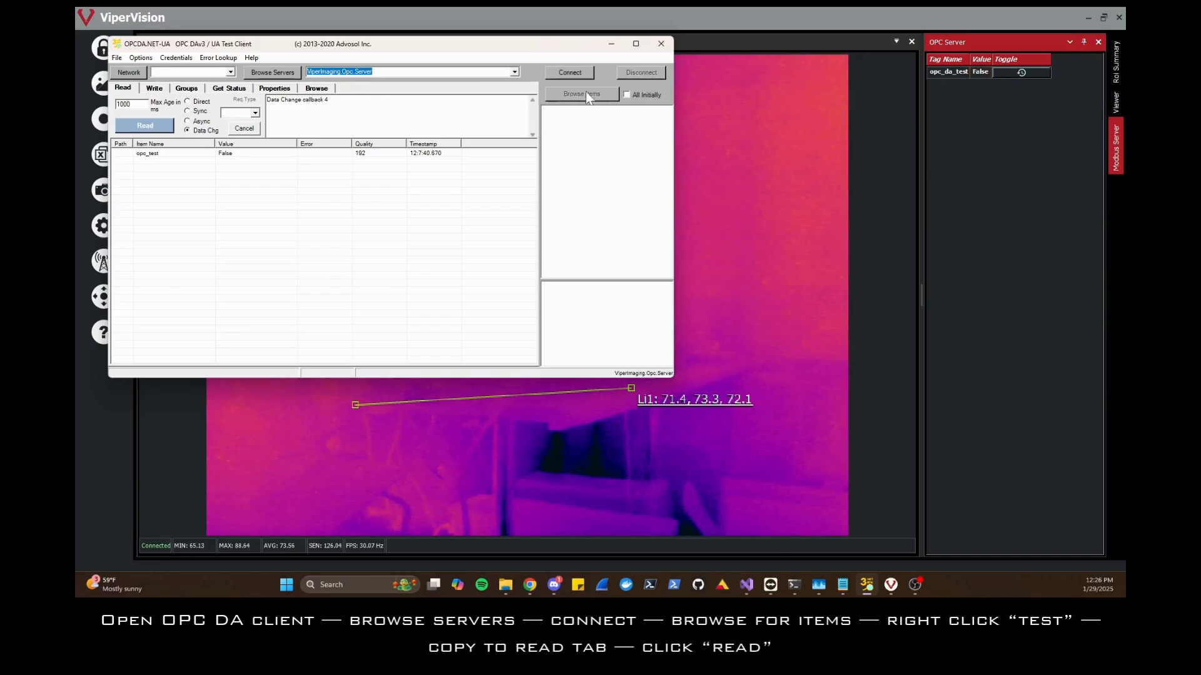
click(569, 73)
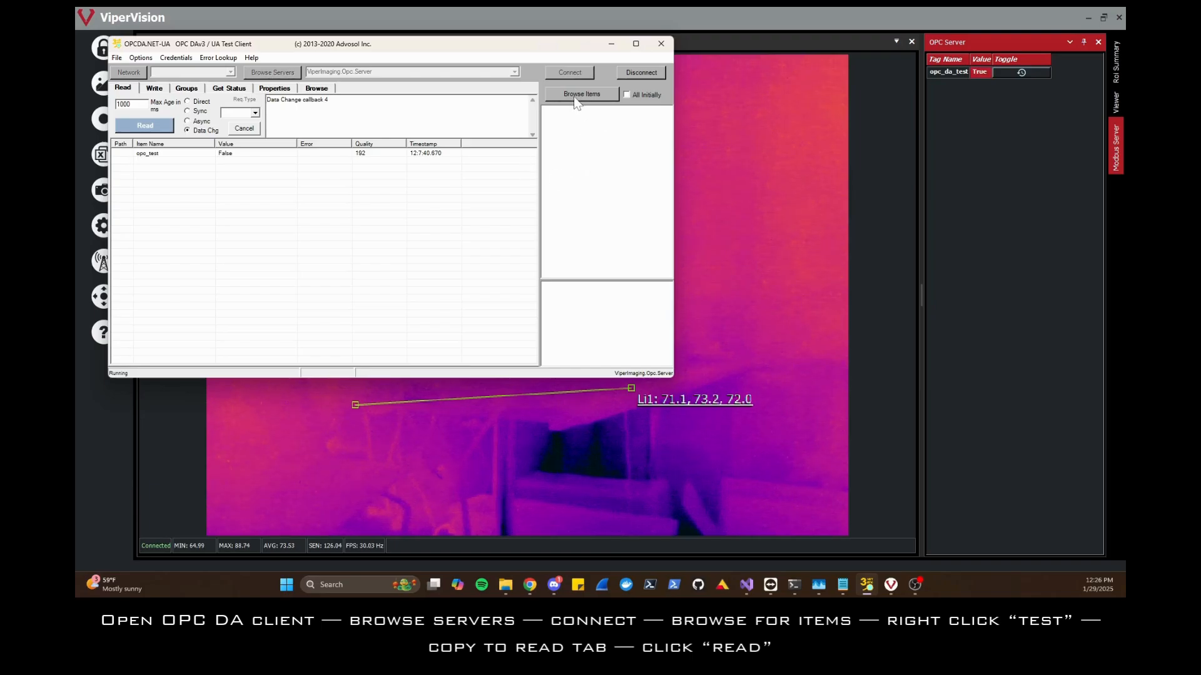
click(575, 96)
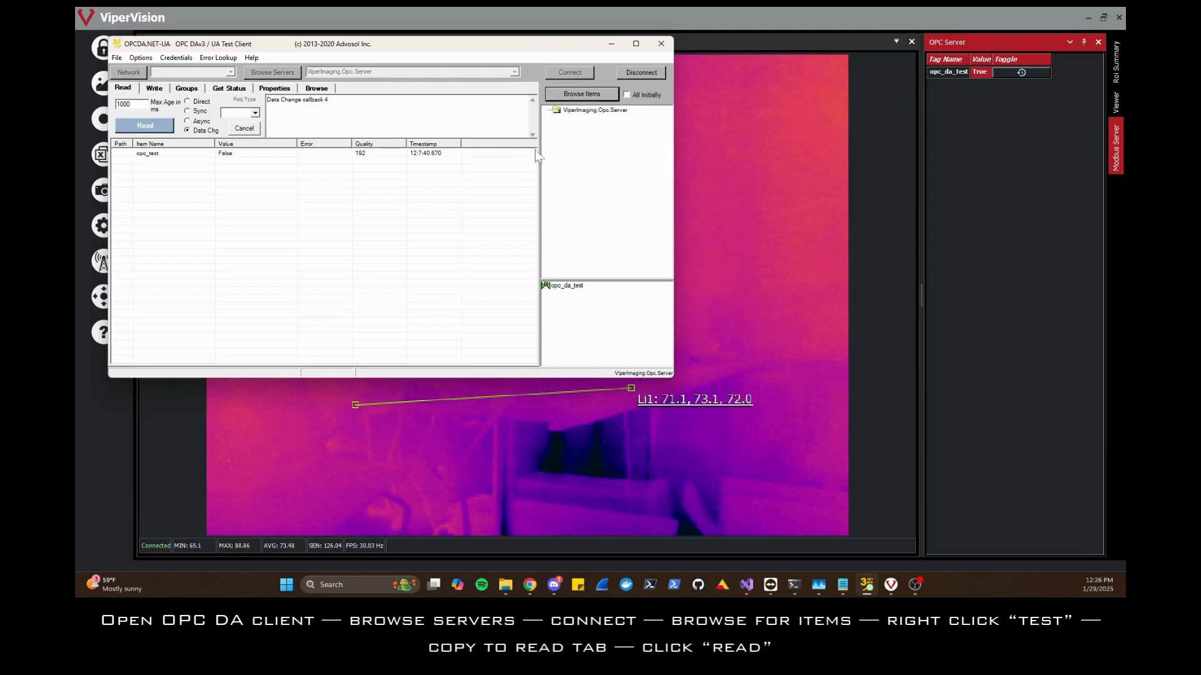
- Copy the opc_da_test item to the read list and read its value through data change
click(563, 289)
right_click(568, 292)
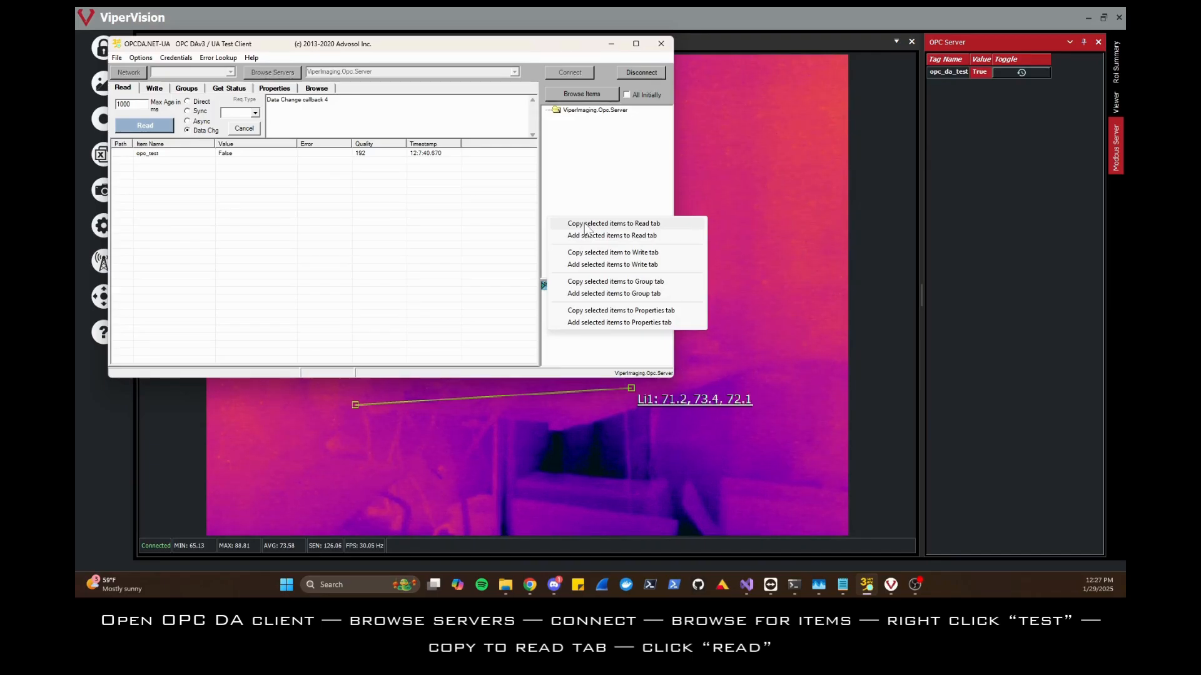
click(585, 226)
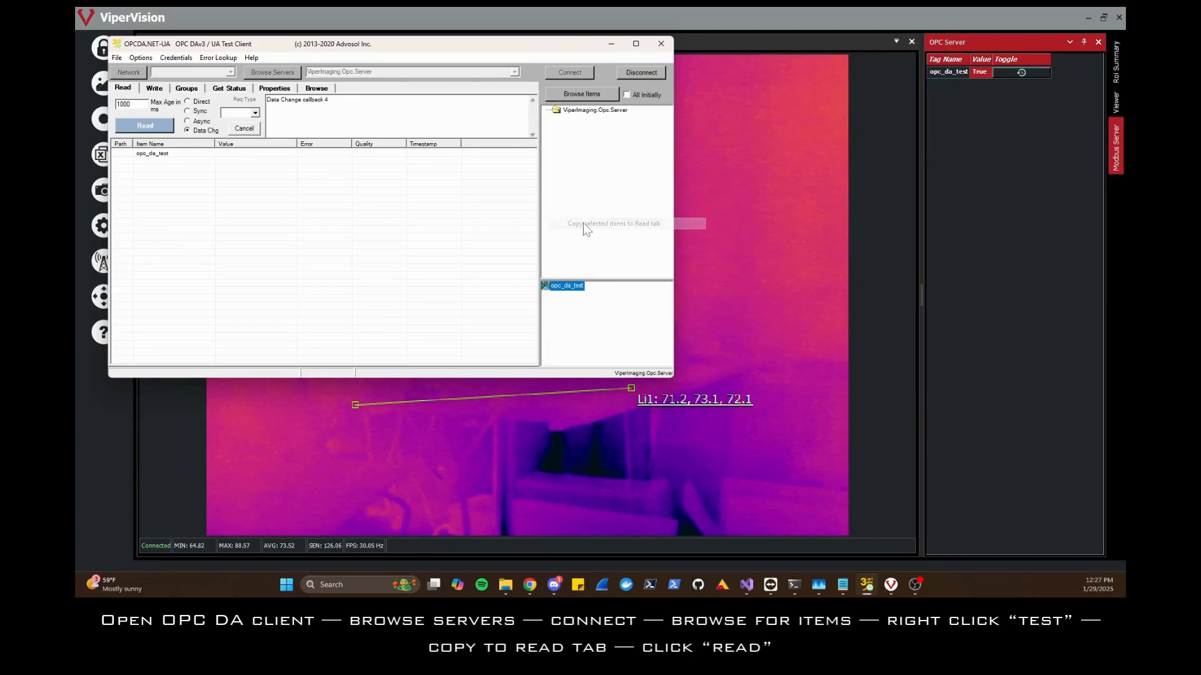
double_click(153, 155)
click(369, 234)
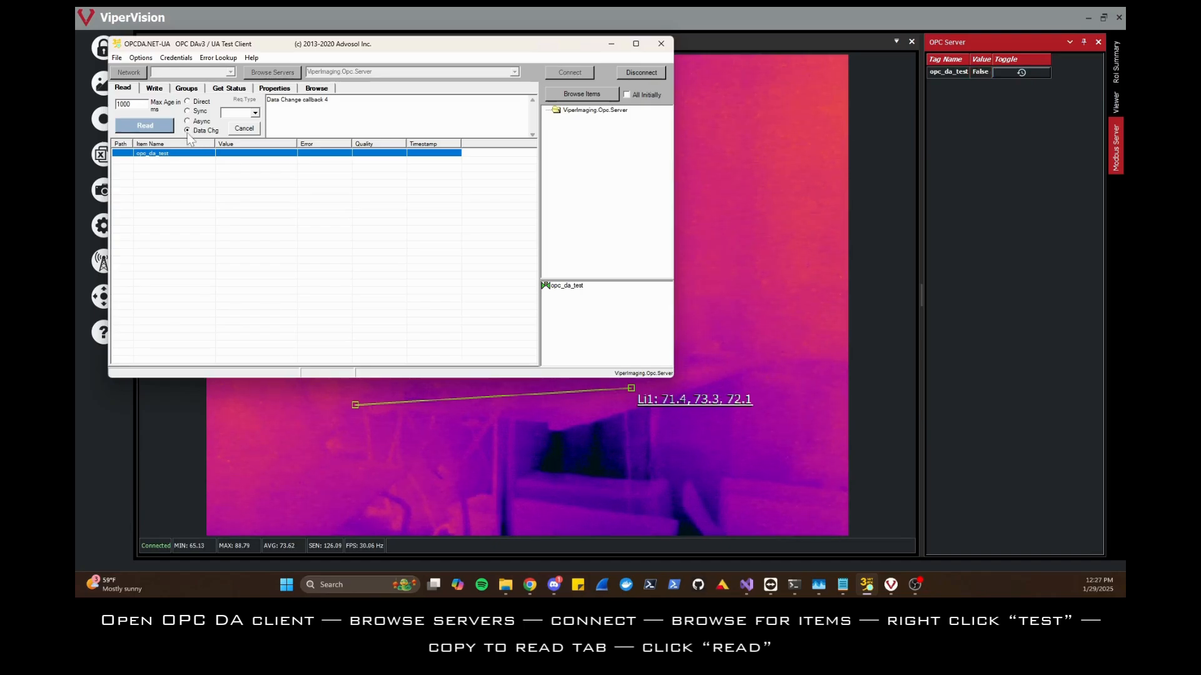
click(149, 127)
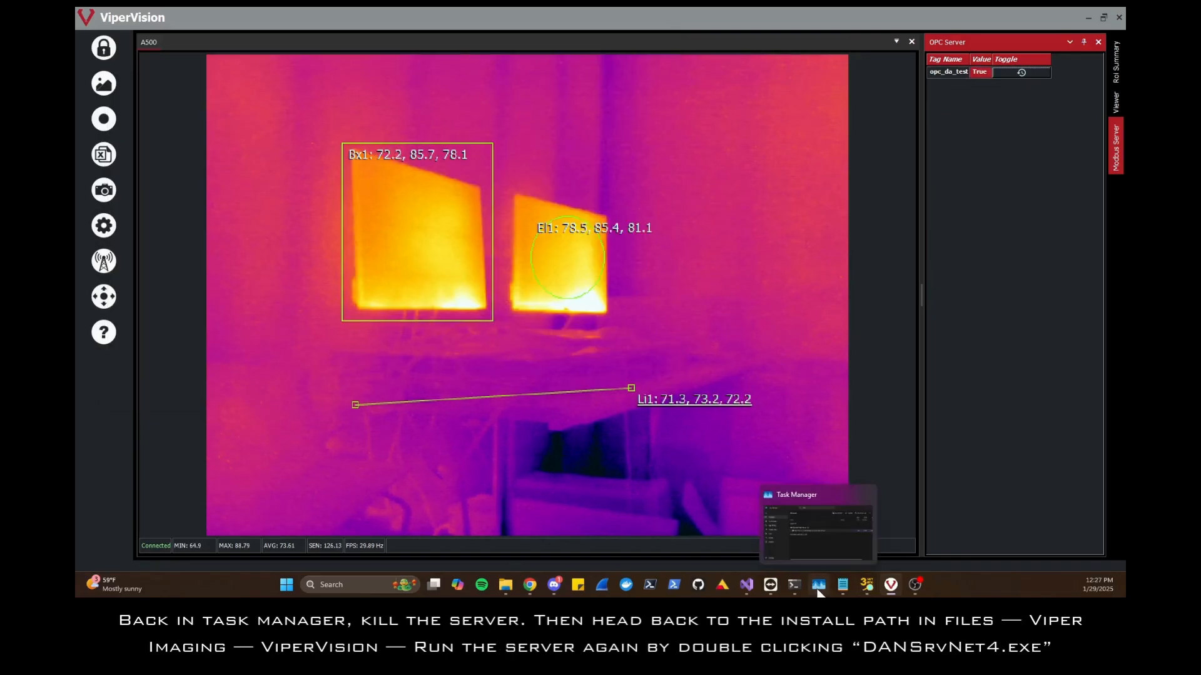
- In Task Manager, end the .NET4 OPC DA V2/V3 Professional Server Toolkit process and minimize the window
click(819, 585)
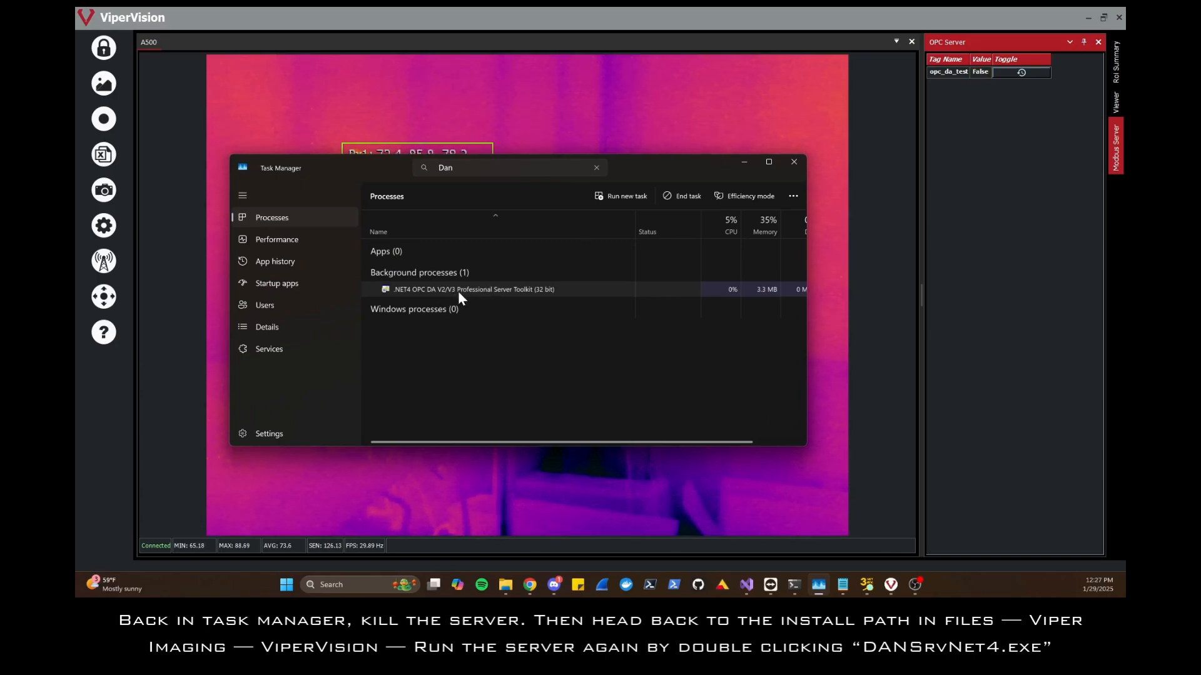
key(Delete)
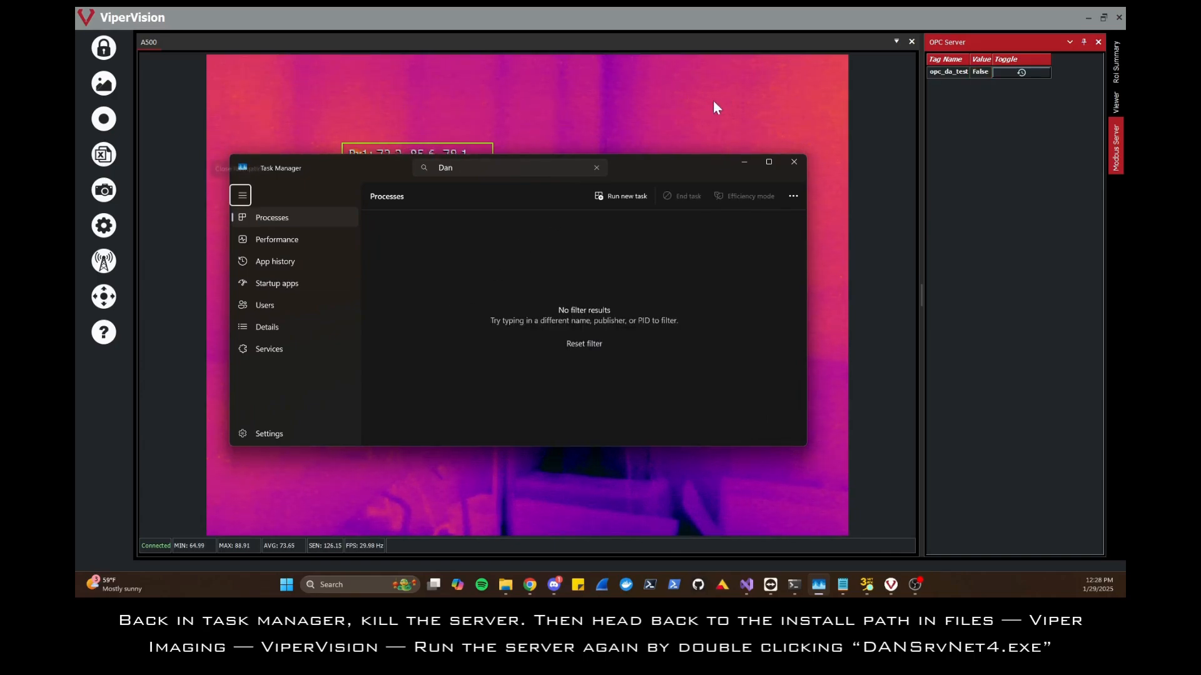
click(743, 162)
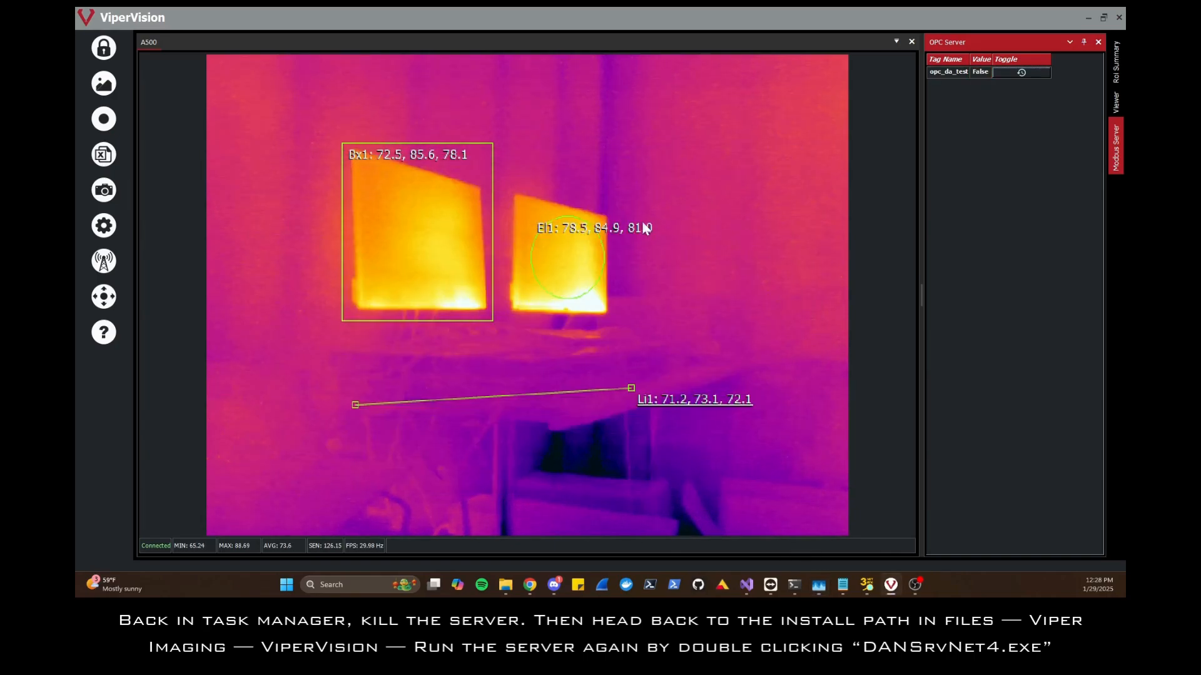
- In File Explorer, reopen the opc_da folder from the ViperVision install folder and select DANSrvNet4.exe
click(508, 587)
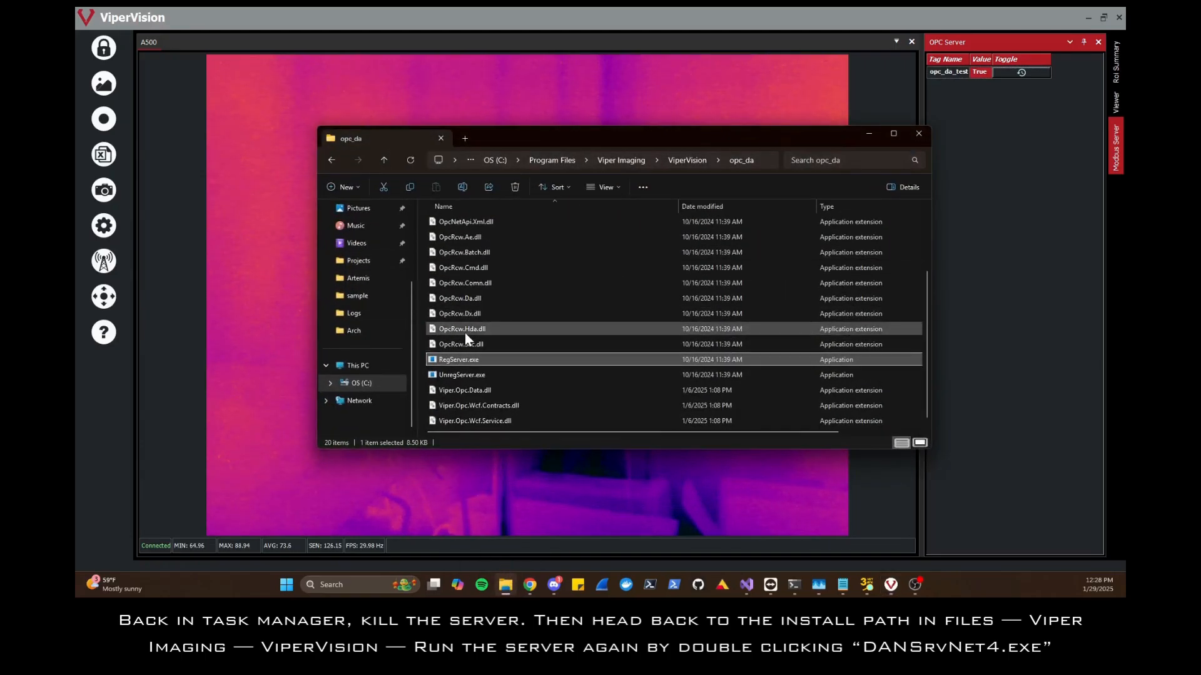
click(681, 159)
double_click(451, 242)
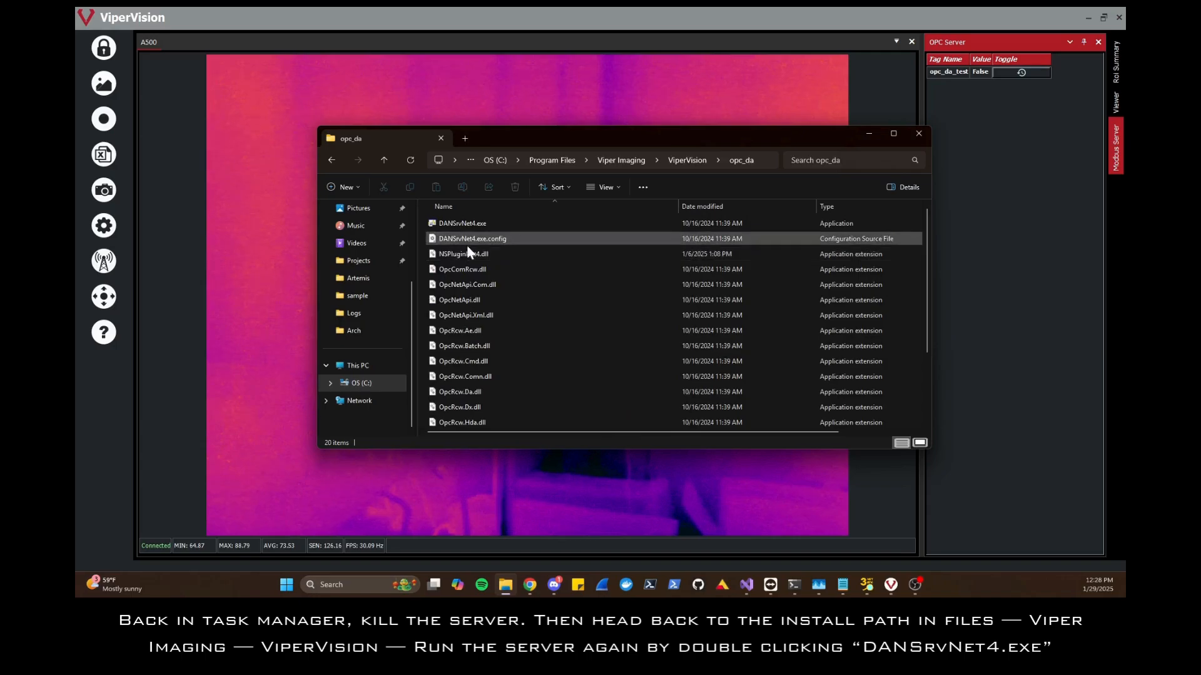
click(460, 224)
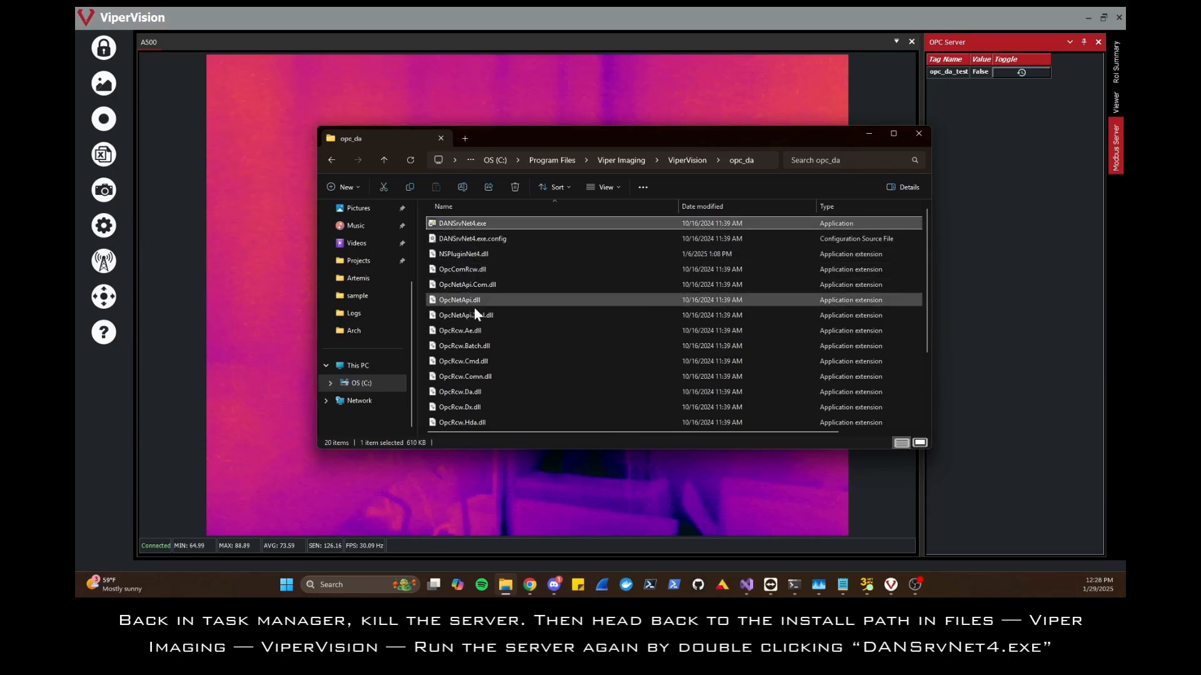
- Unregister and re-register the OPC DA server by running UnregServer.exe, followed by RegServer.exe, as administrator
scroll(518, 297, down, 2)
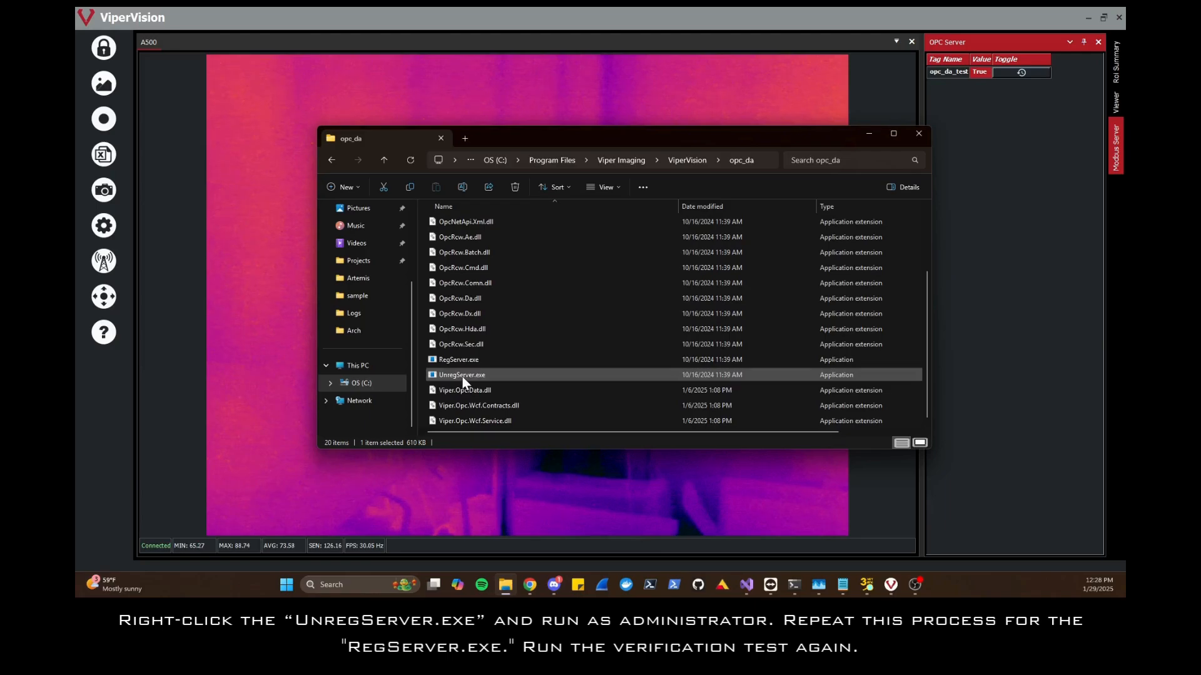
right_click(462, 376)
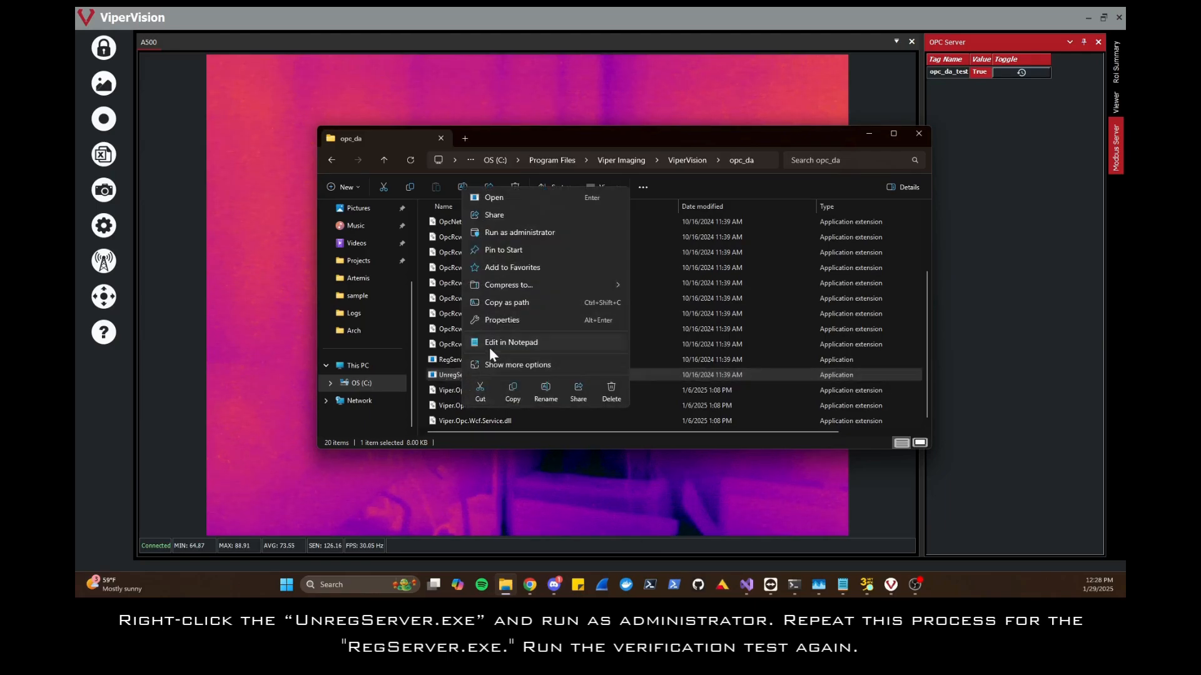
click(509, 232)
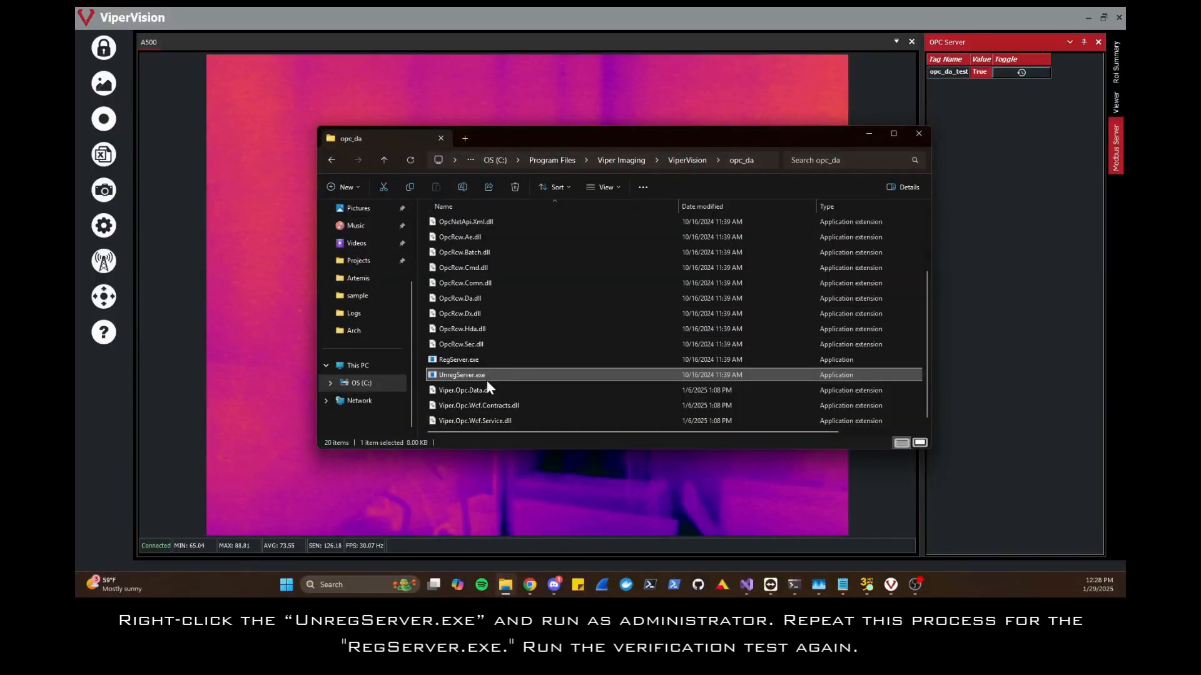
click(460, 358)
right_click(456, 358)
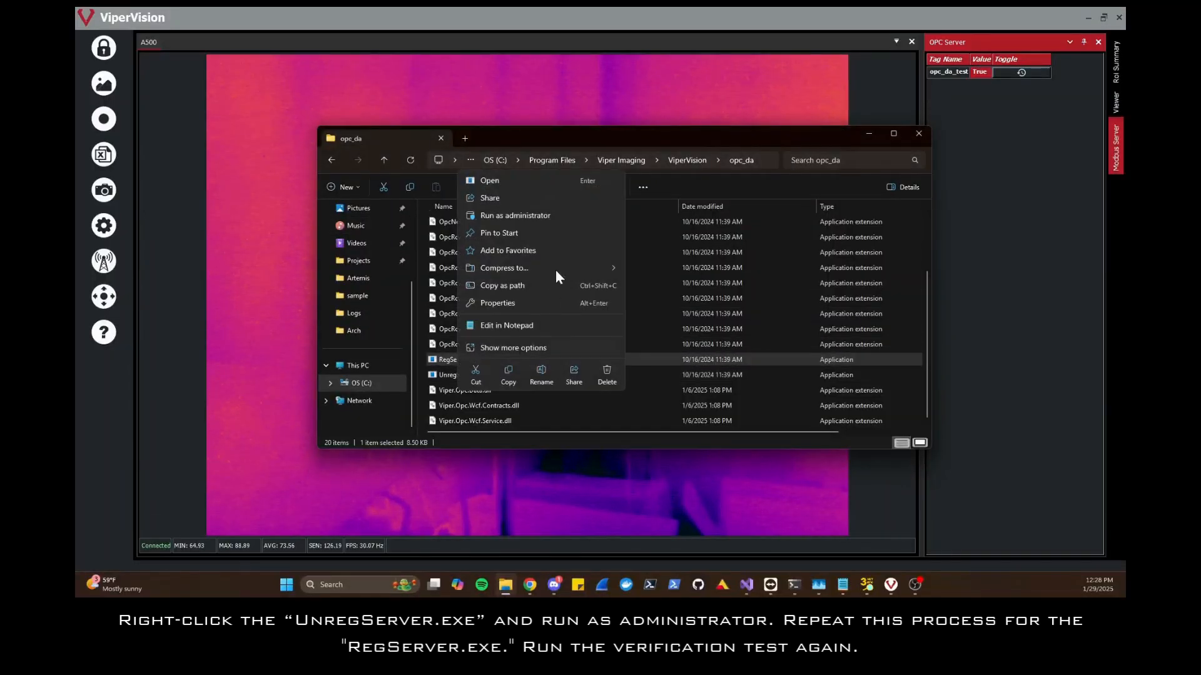
click(490, 220)
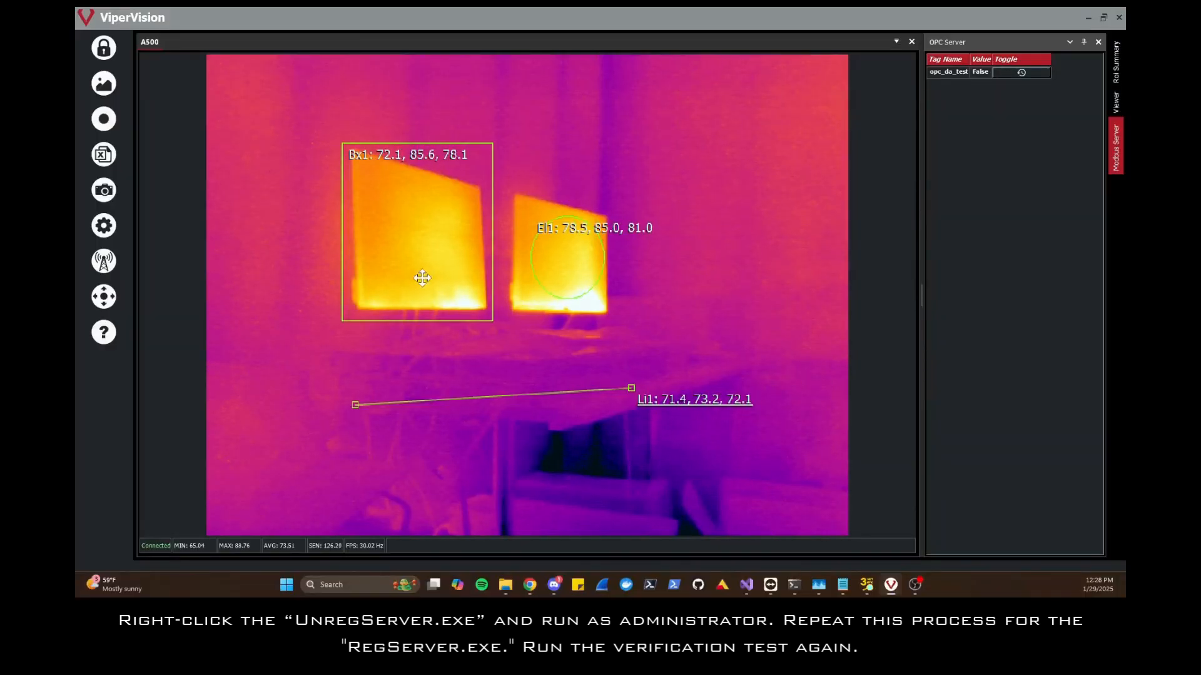
- Switch back to the OPC DA test client, browse for servers again, reconnect to ViperImaging.Opc.Server and list its items
click(866, 585)
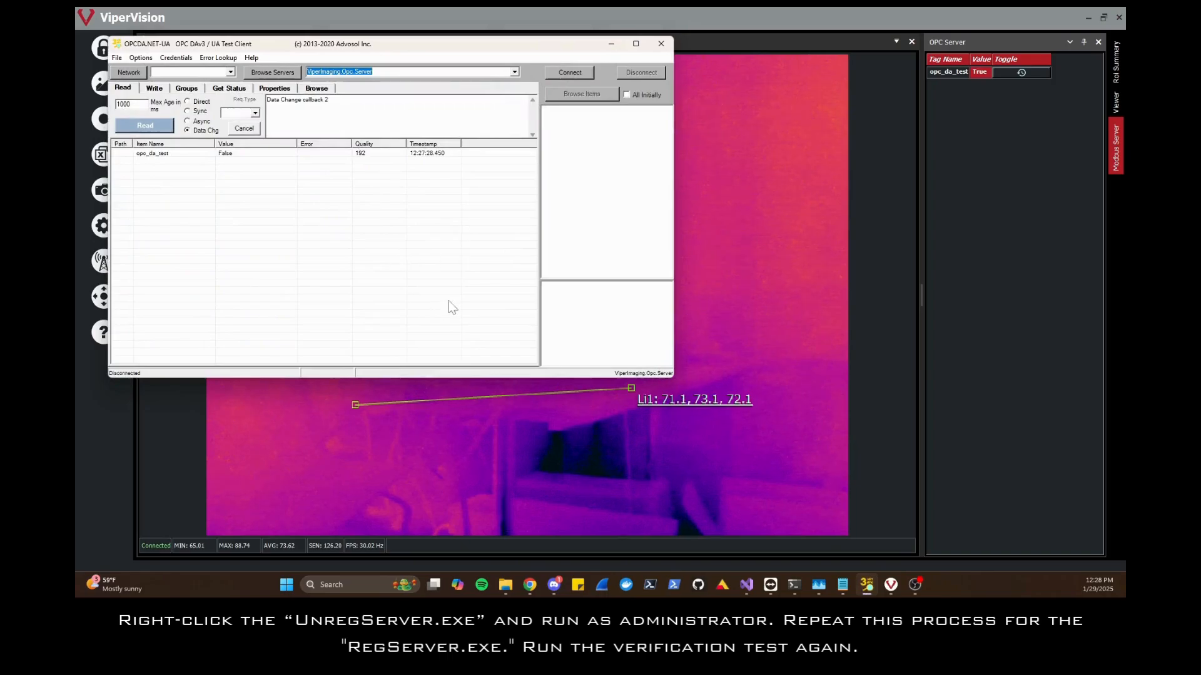
click(264, 74)
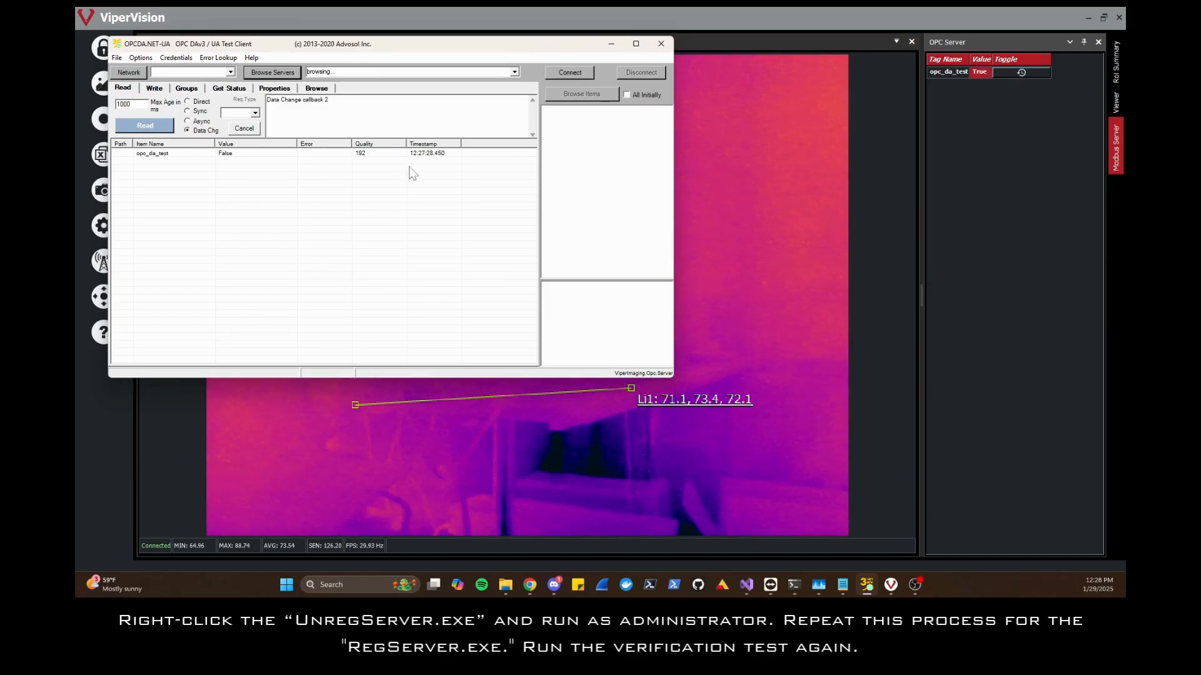
click(561, 72)
click(582, 95)
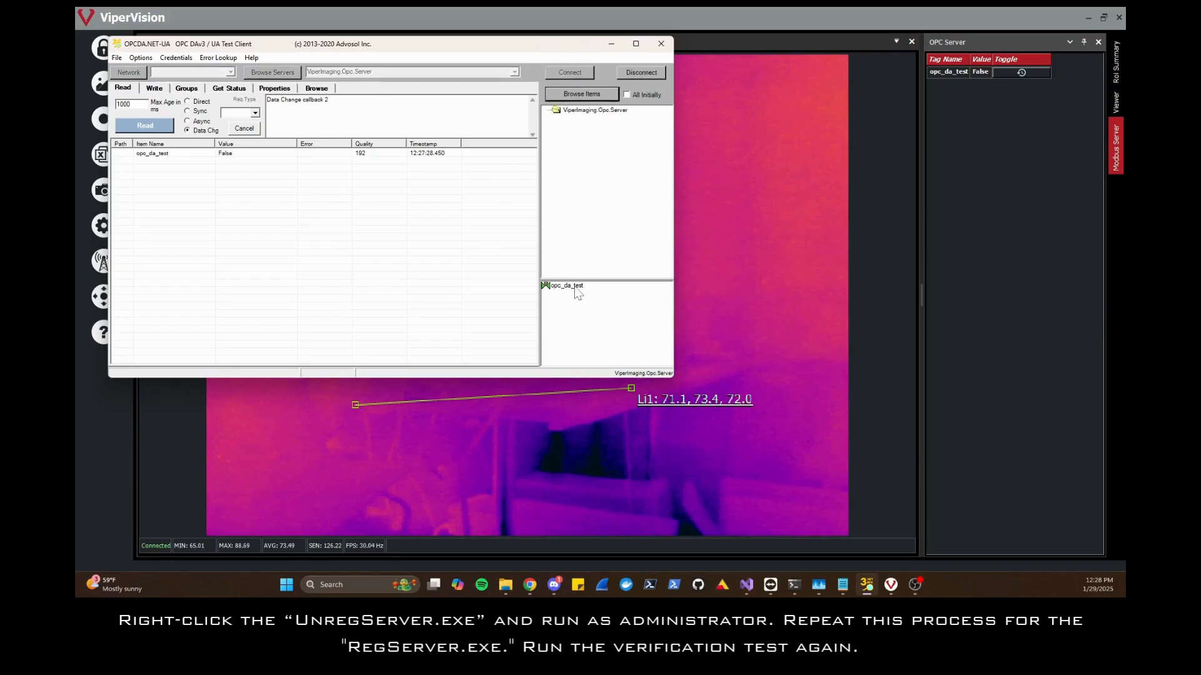
- Replace the read list with the opc_da_test item from the reconnected server and read its value again
click(569, 286)
right_click(571, 289)
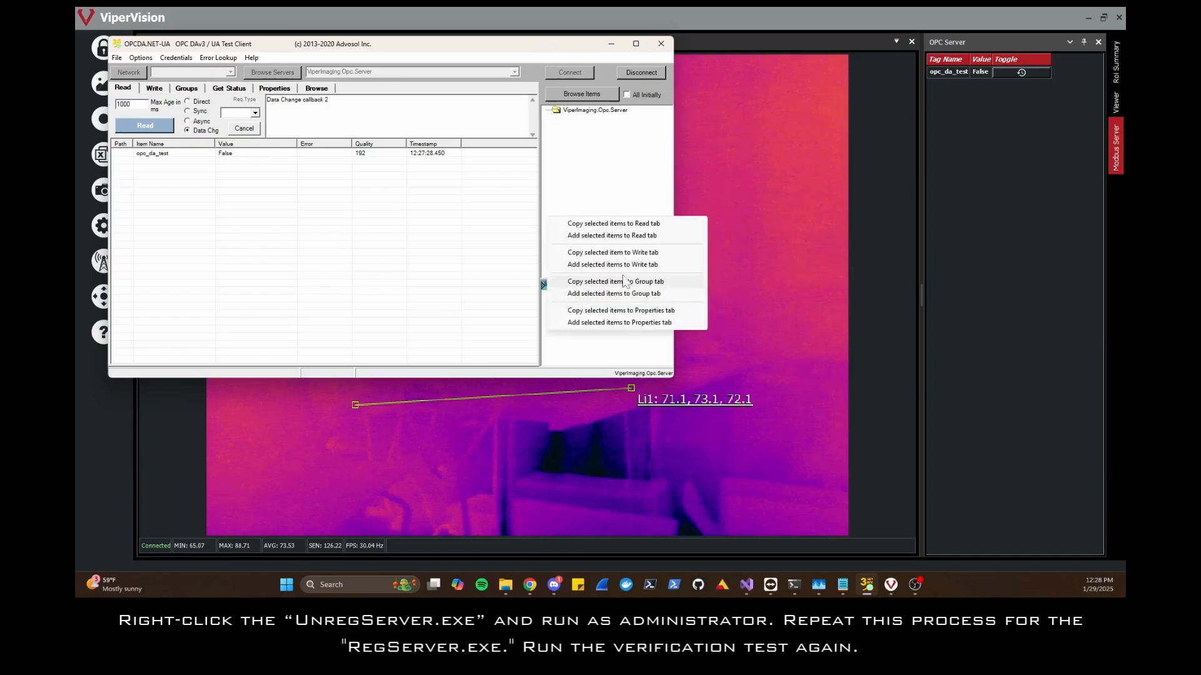
click(550, 238)
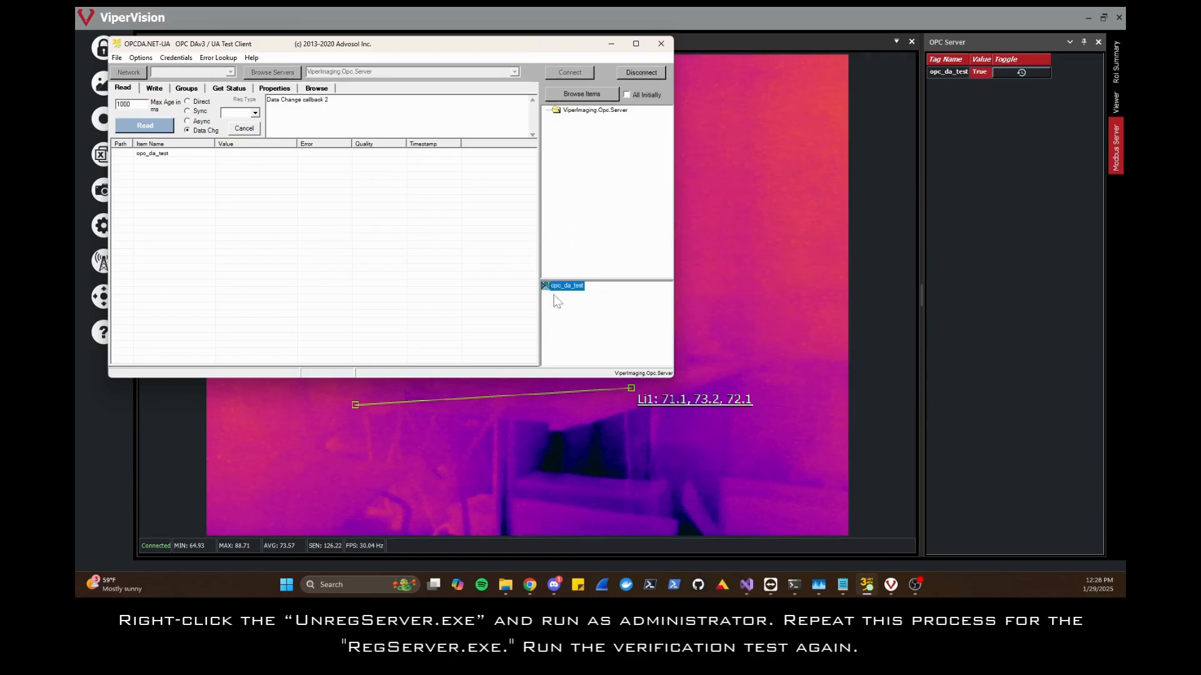
click(143, 126)
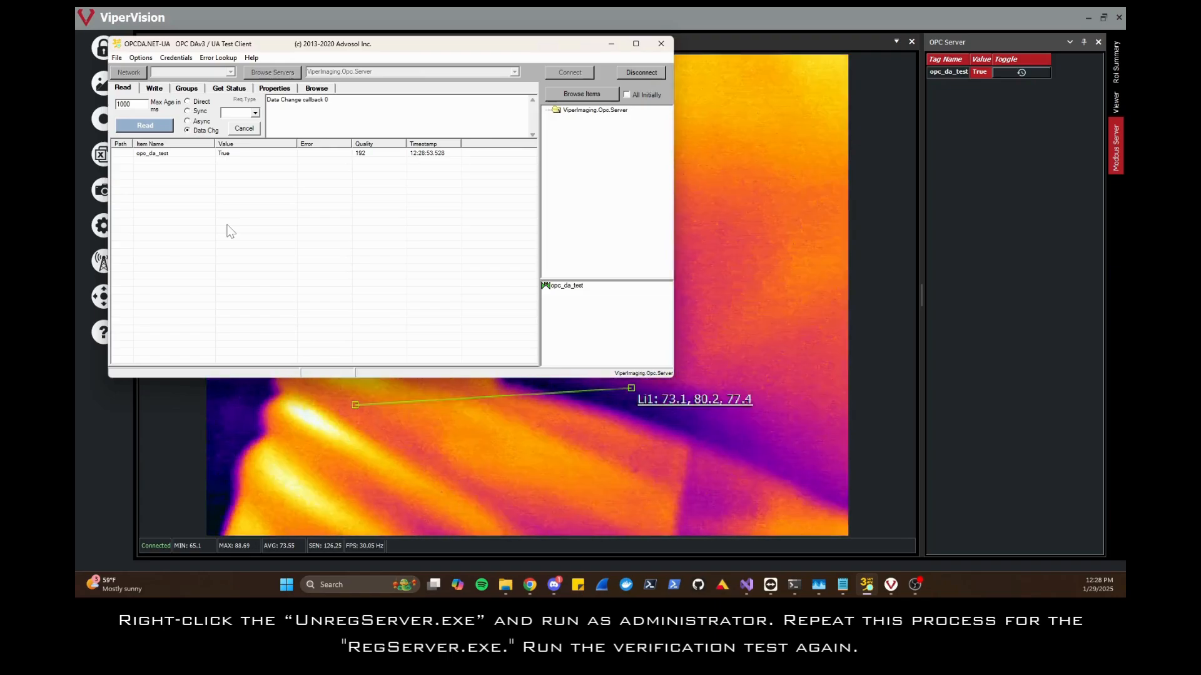